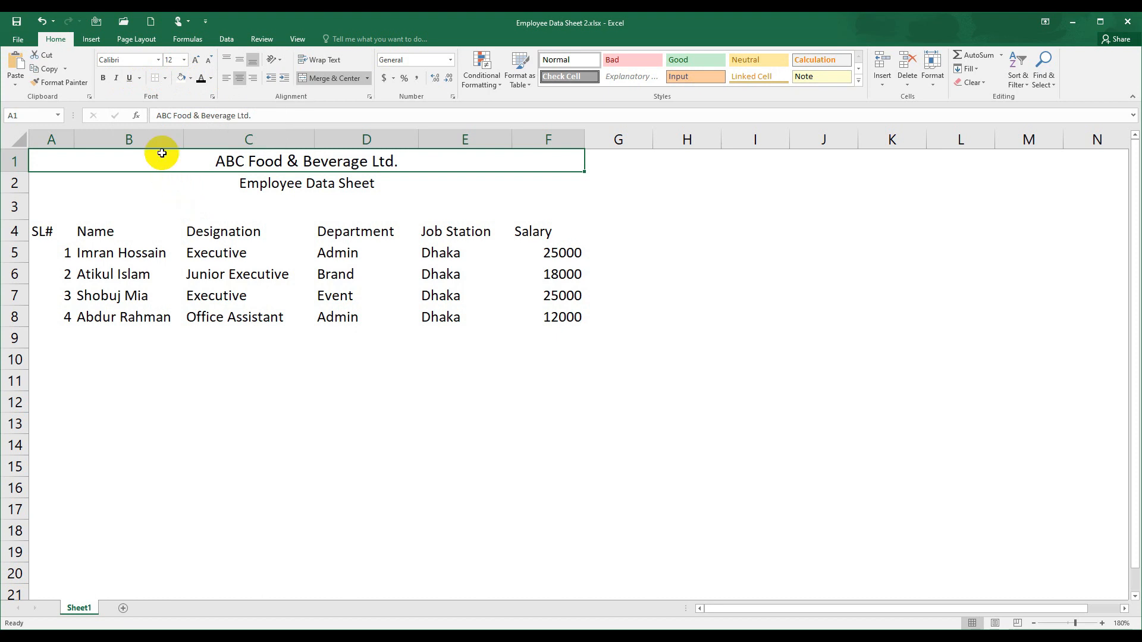
click(203, 184)
click(229, 158)
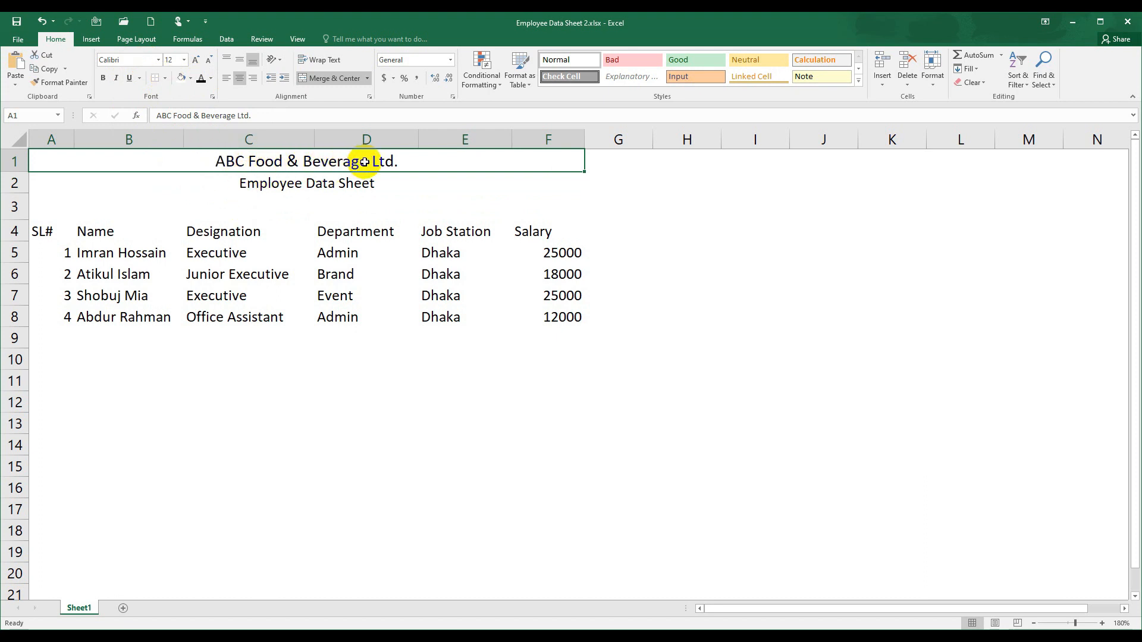
click(323, 192)
- Change the font of the company title in row 1 to Arial and finally to Arial Black
click(333, 159)
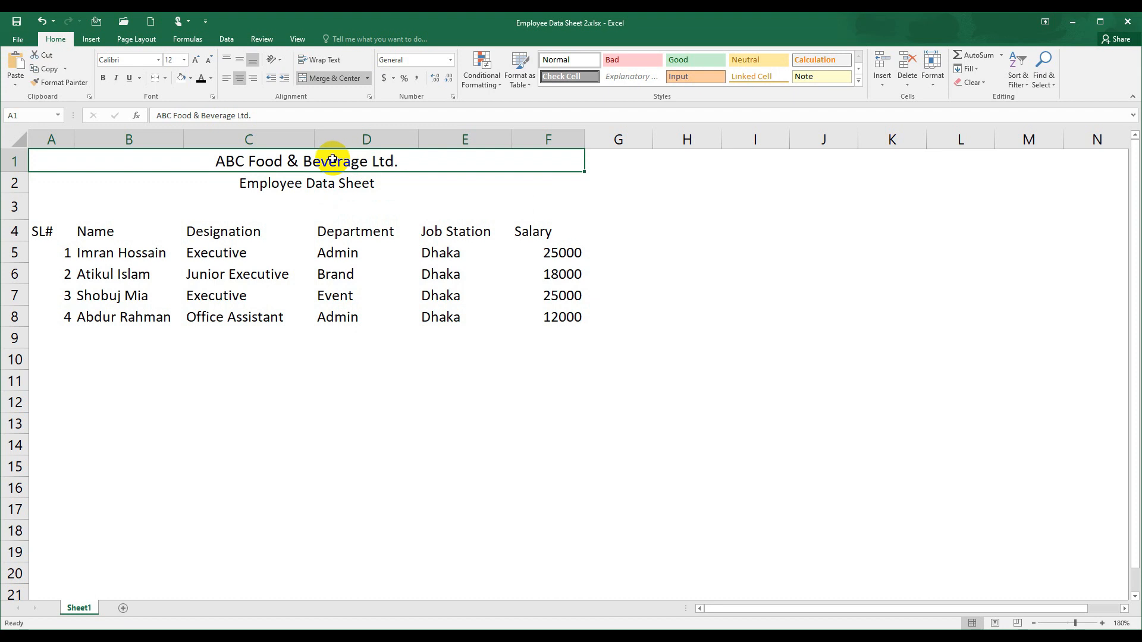
click(158, 60)
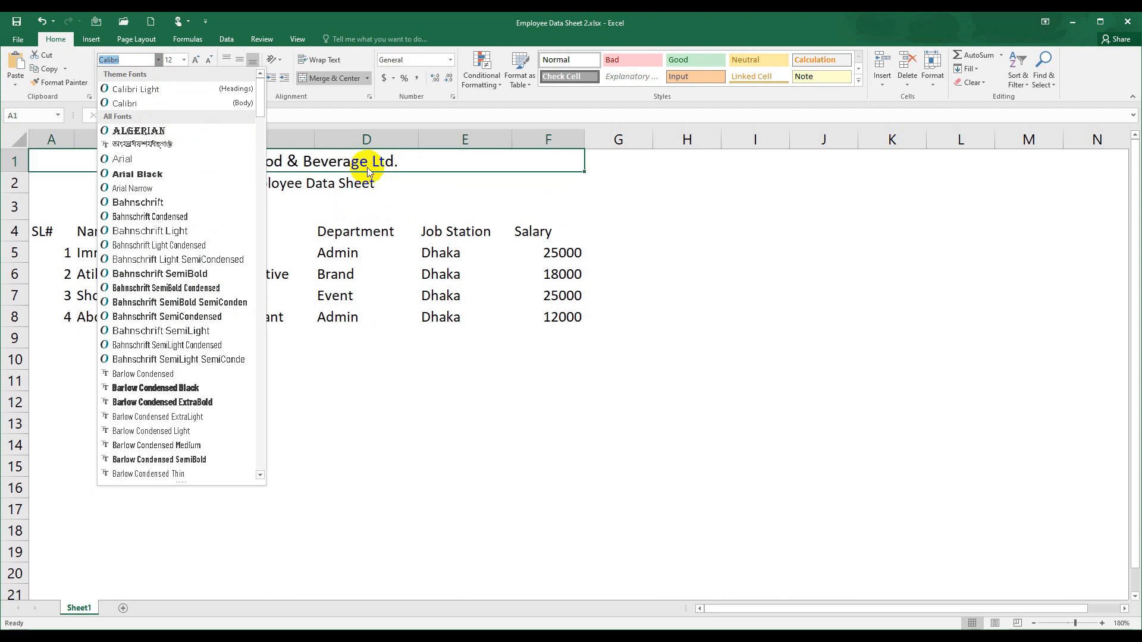
click(343, 176)
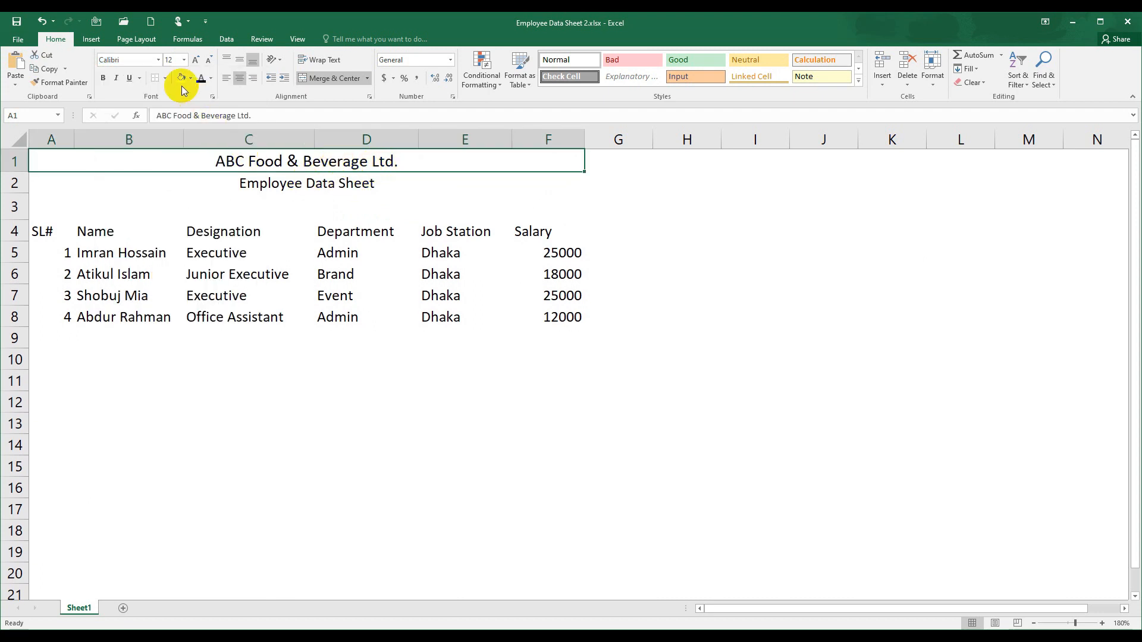
click(160, 62)
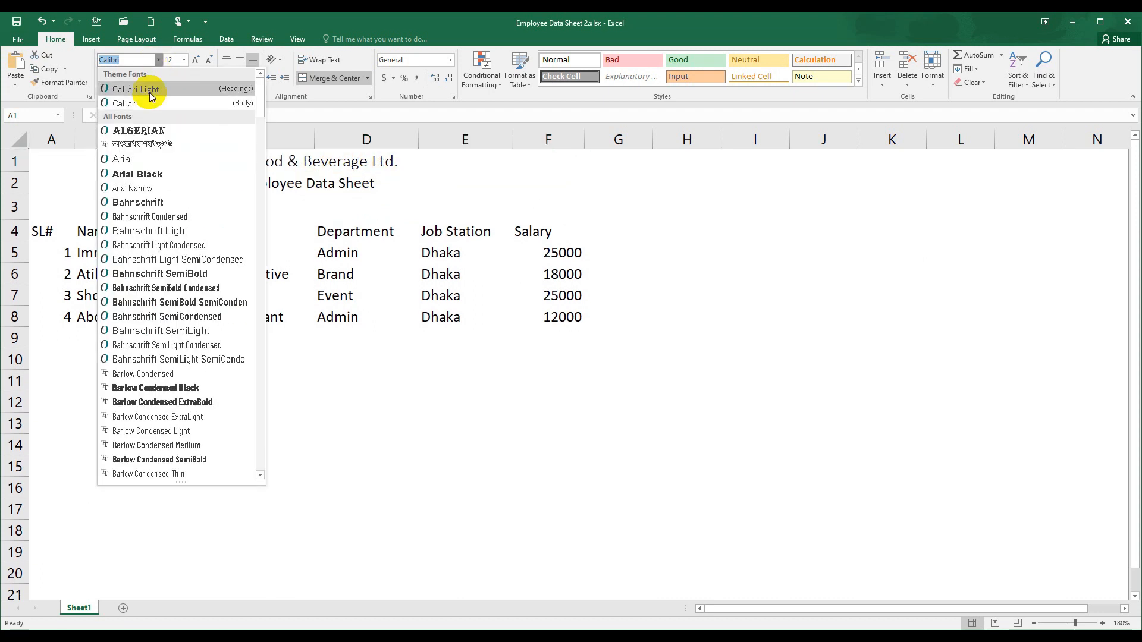
click(141, 158)
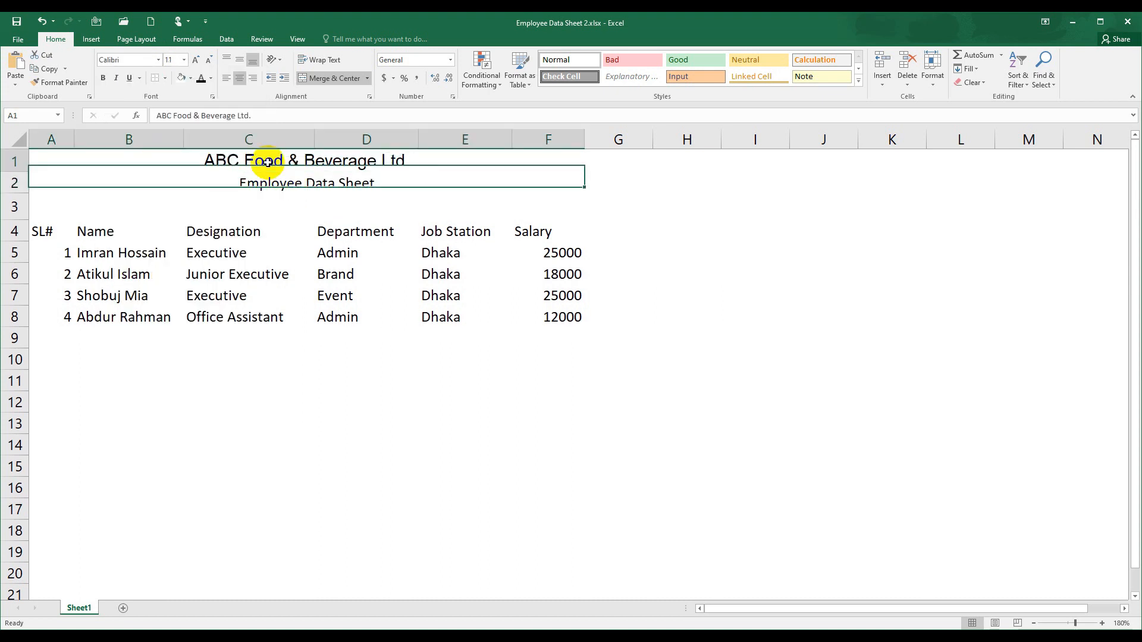
click(158, 61)
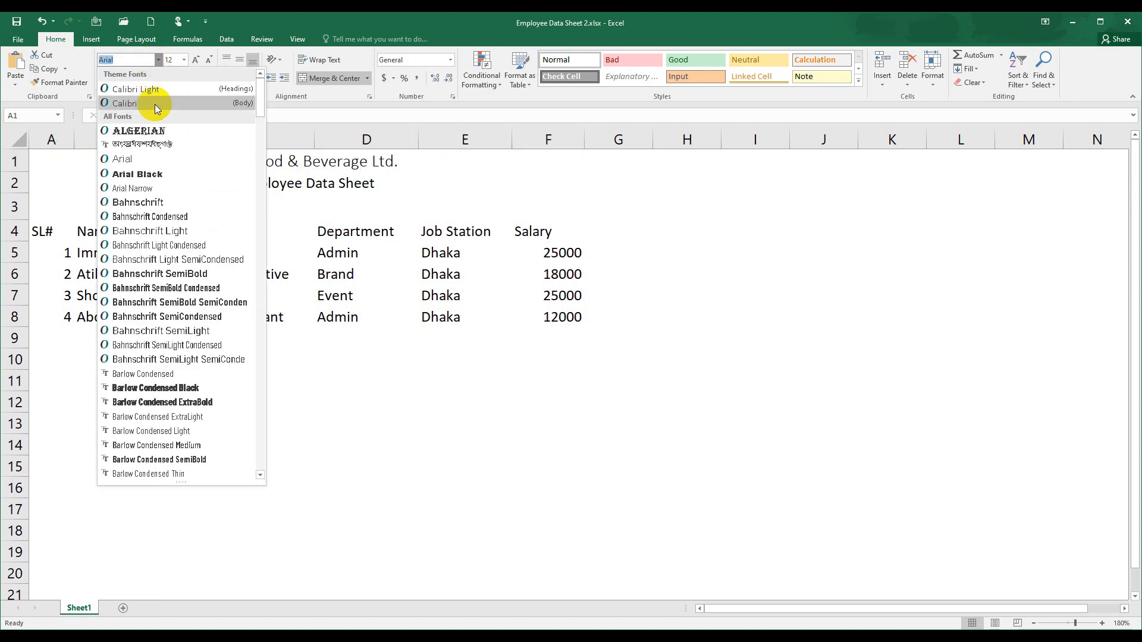
click(153, 174)
click(288, 205)
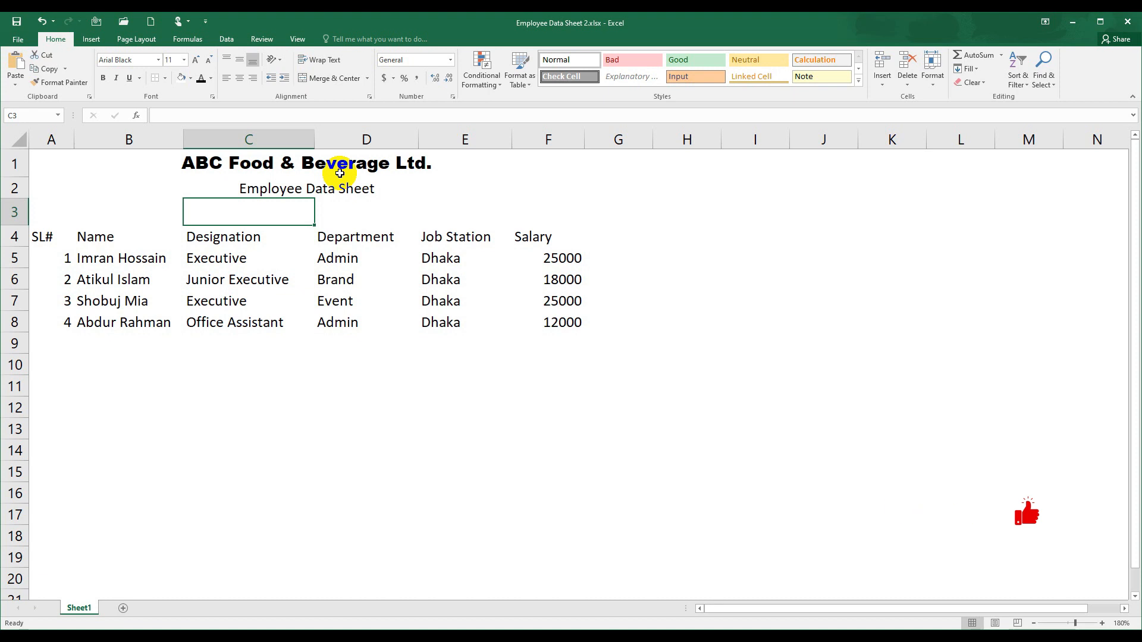
- Set the font size of the company title in row 1 to 10
click(289, 159)
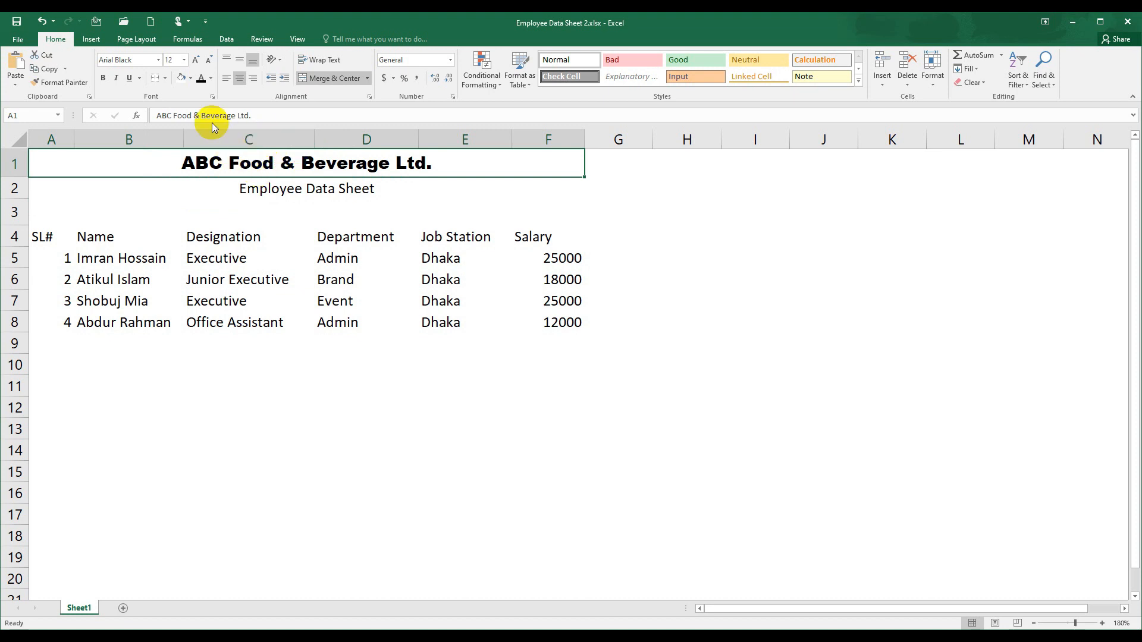
click(184, 60)
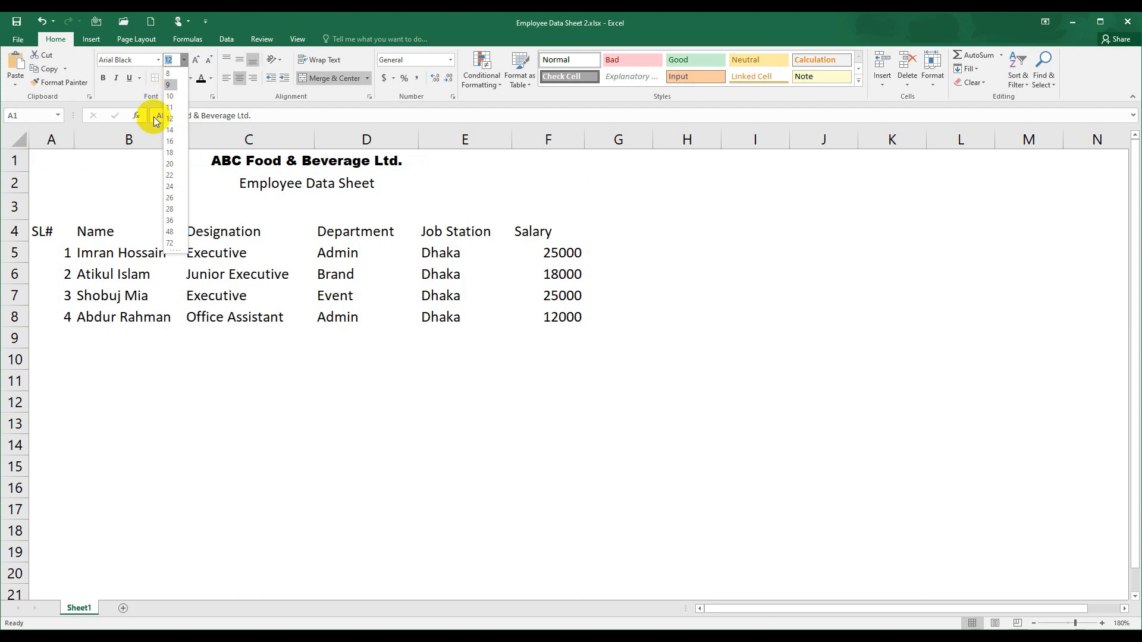
click(176, 97)
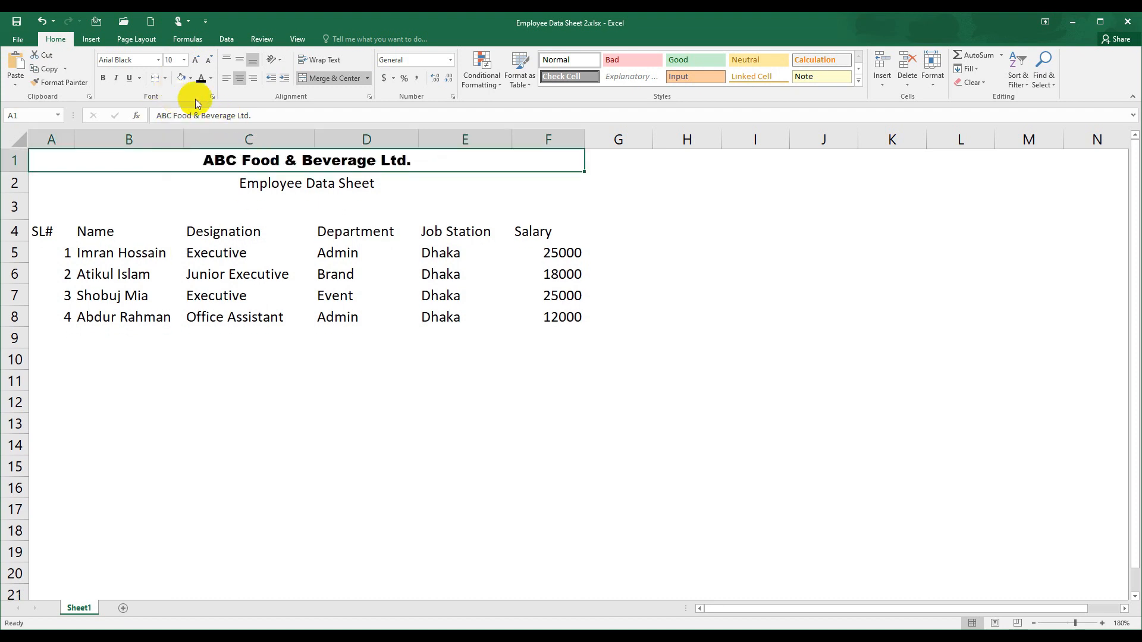
click(184, 60)
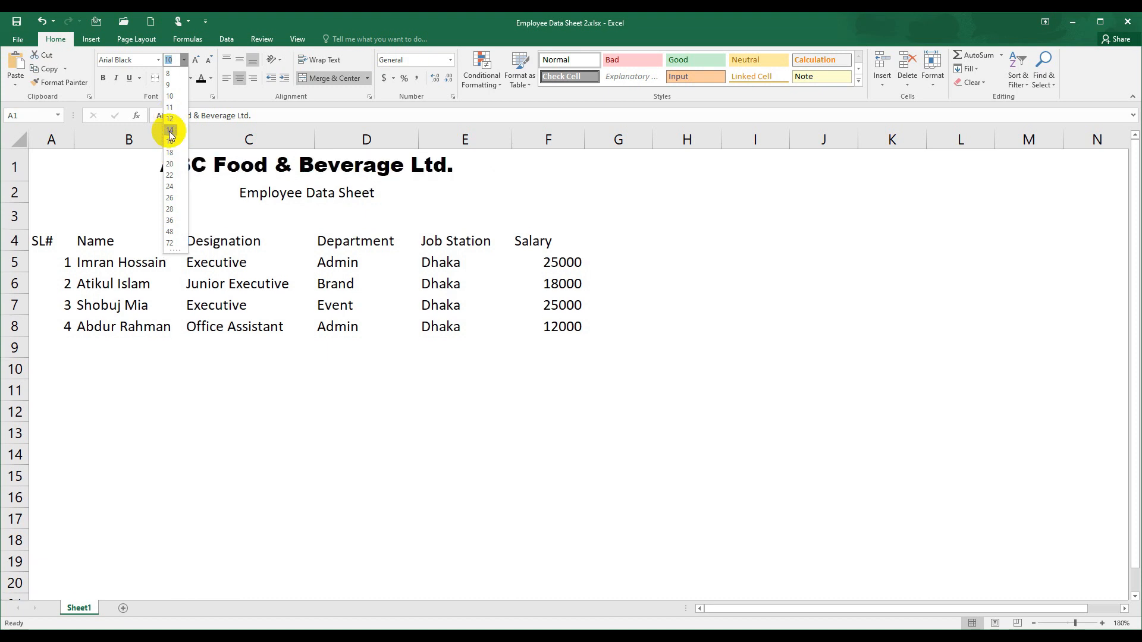
key(Escape)
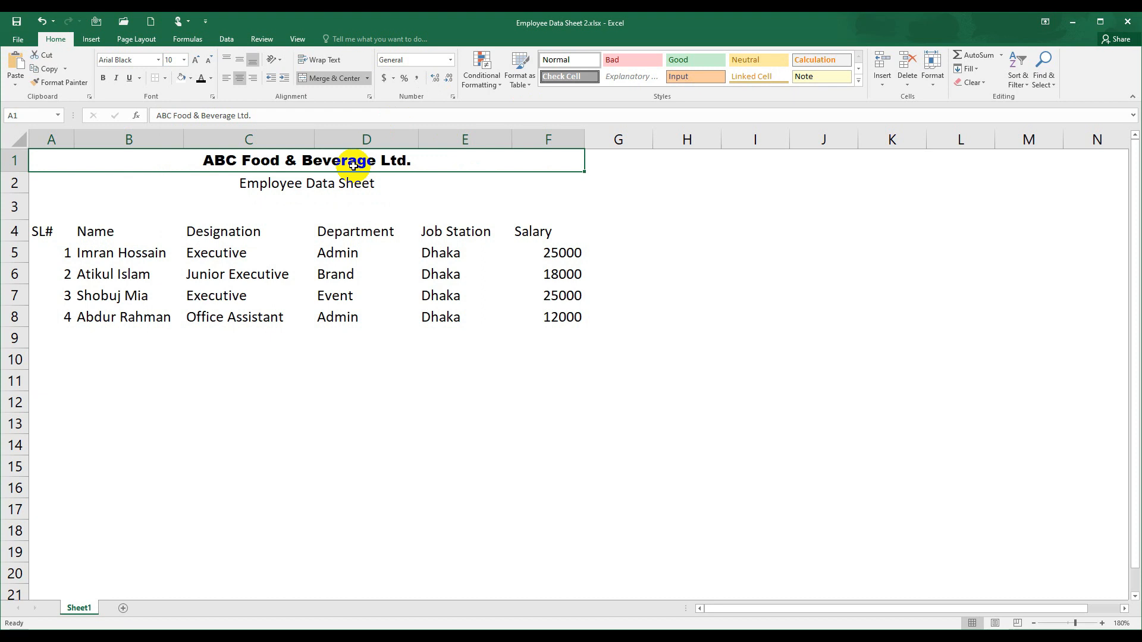
- Increase the company title's font size in increments up to 16
click(196, 61)
click(195, 61)
click(196, 62)
click(196, 62)
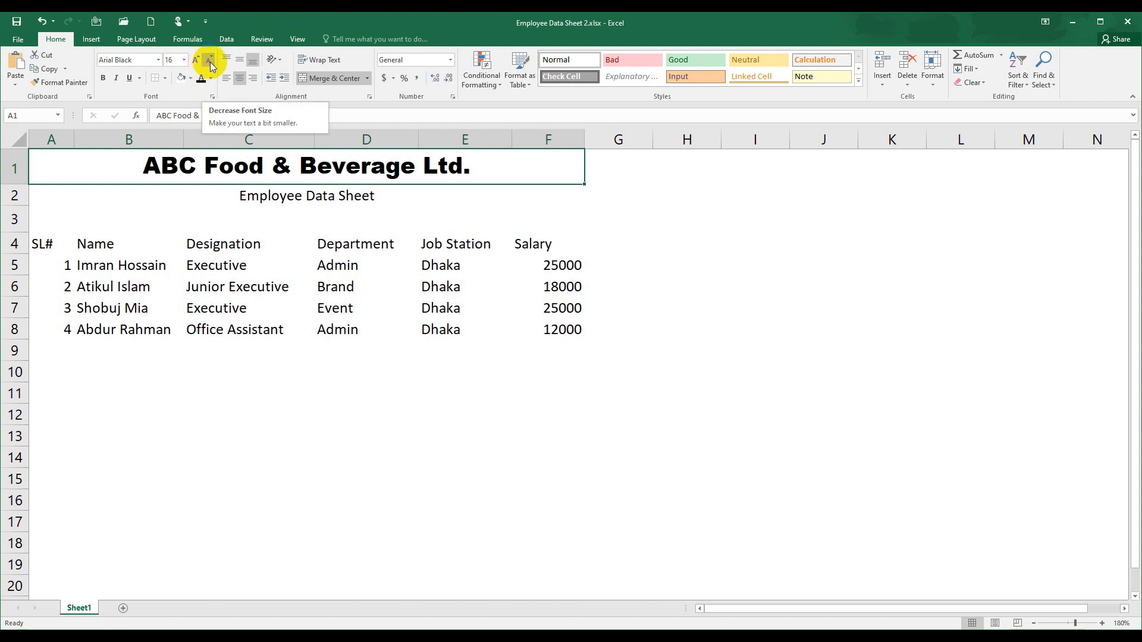
- Decrease the company title's font size in increments down to 10 and raise it back to 12
click(213, 59)
click(213, 58)
click(213, 58)
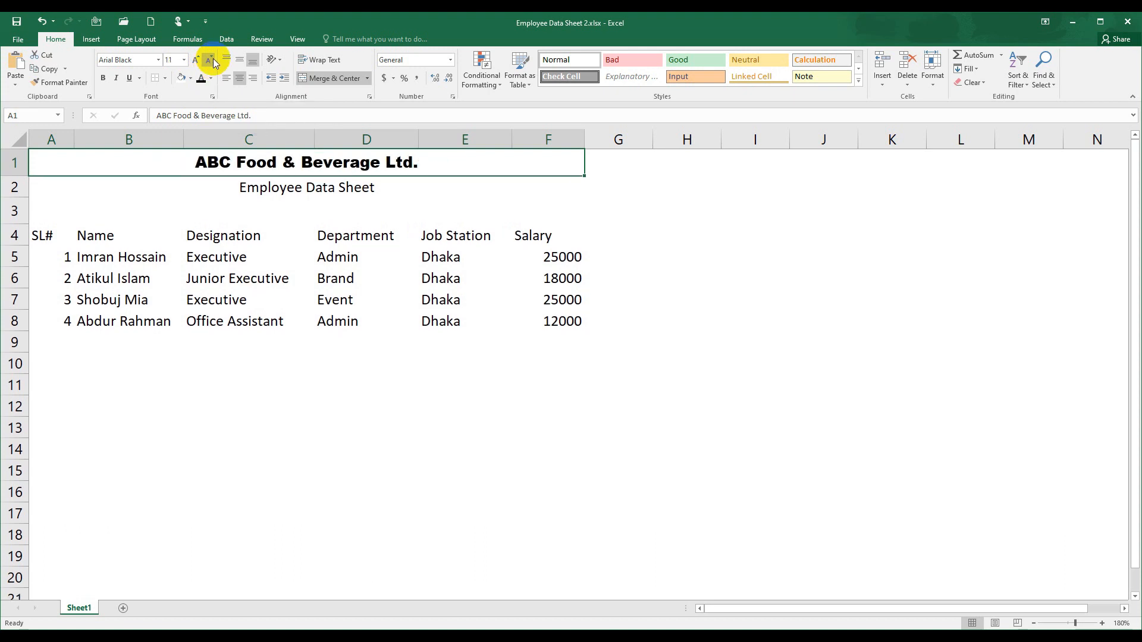
click(213, 59)
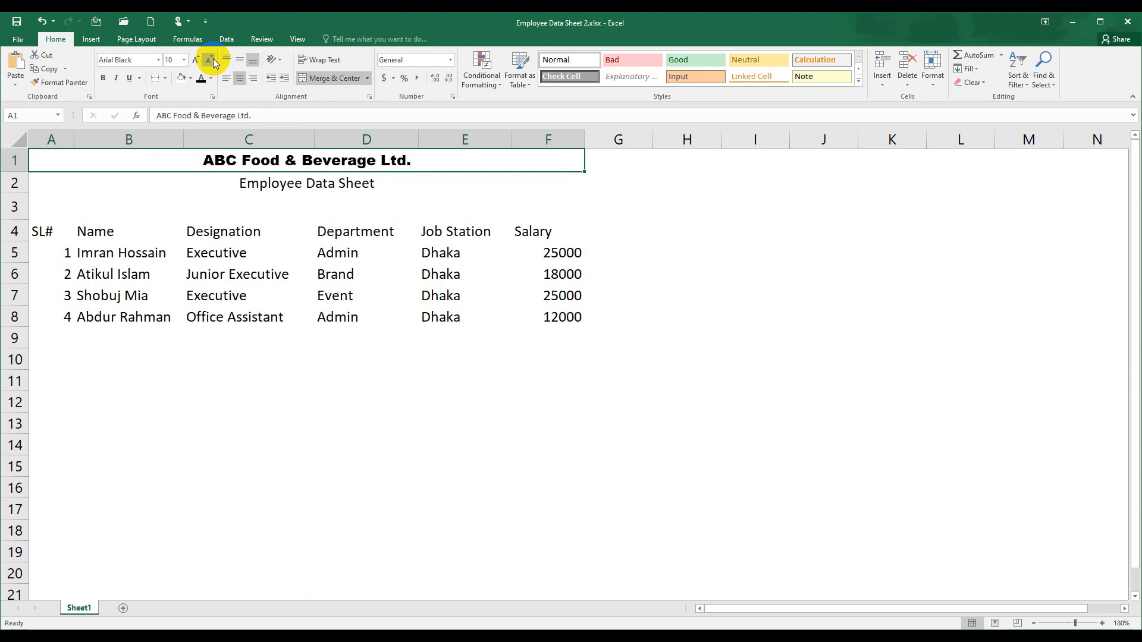
click(197, 58)
click(196, 59)
click(190, 189)
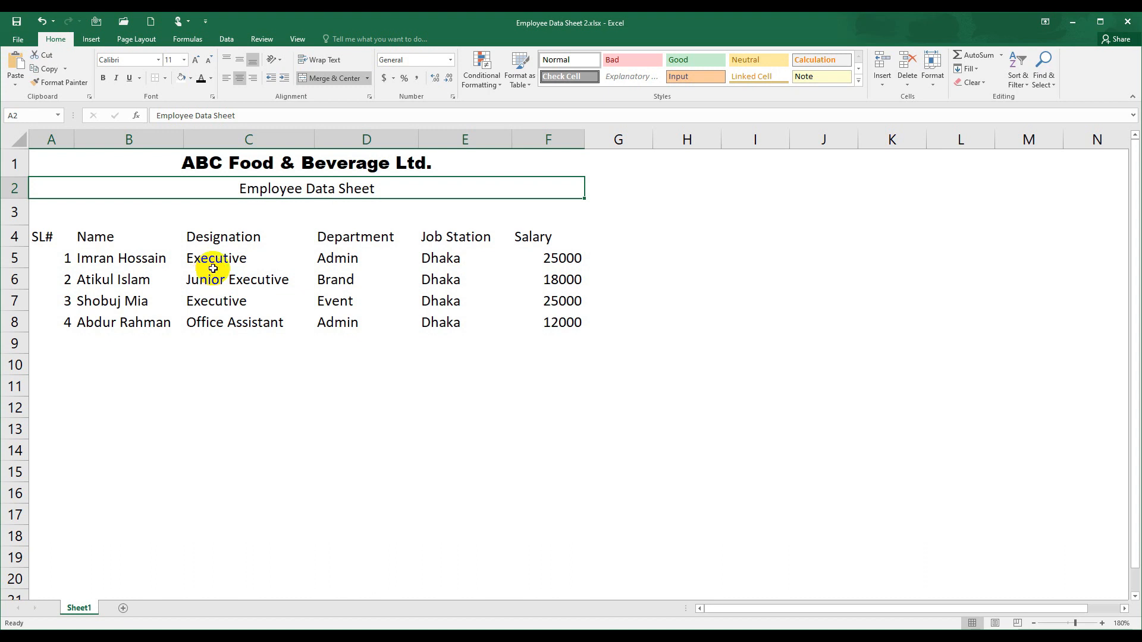
click(215, 265)
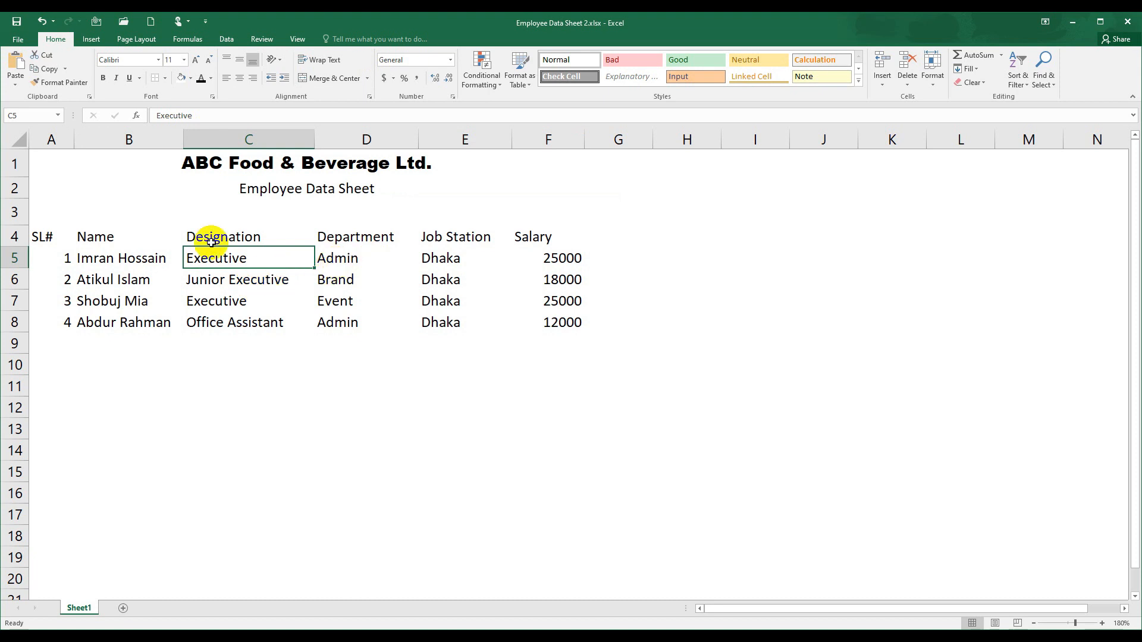
click(13, 255)
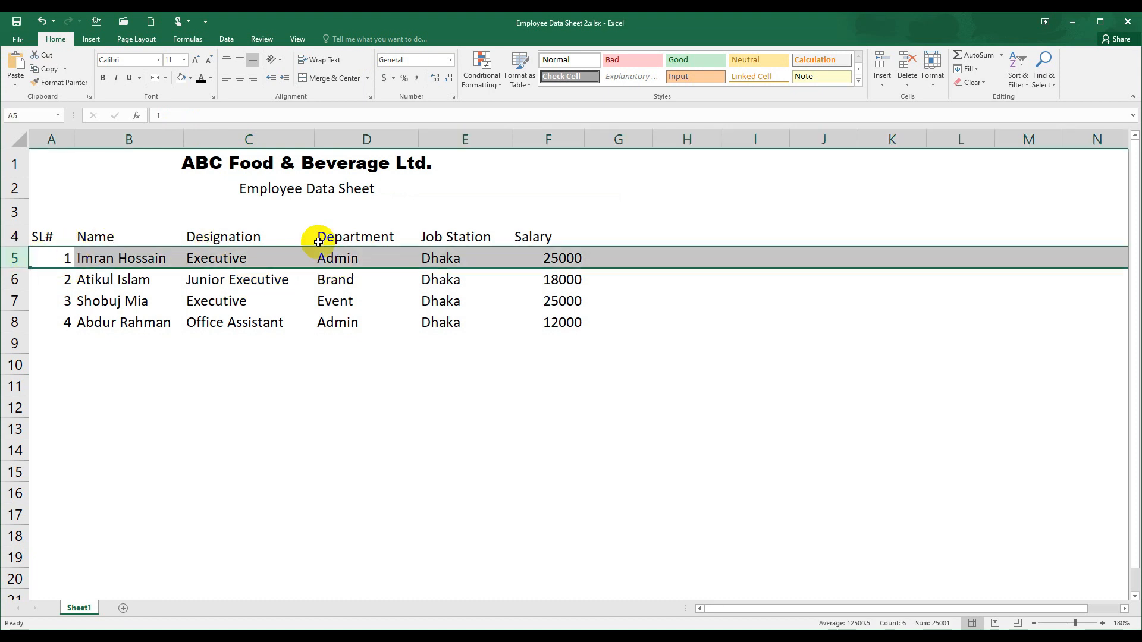
- Make the first employee's salary in F5 bold and return it to regular weight
click(560, 258)
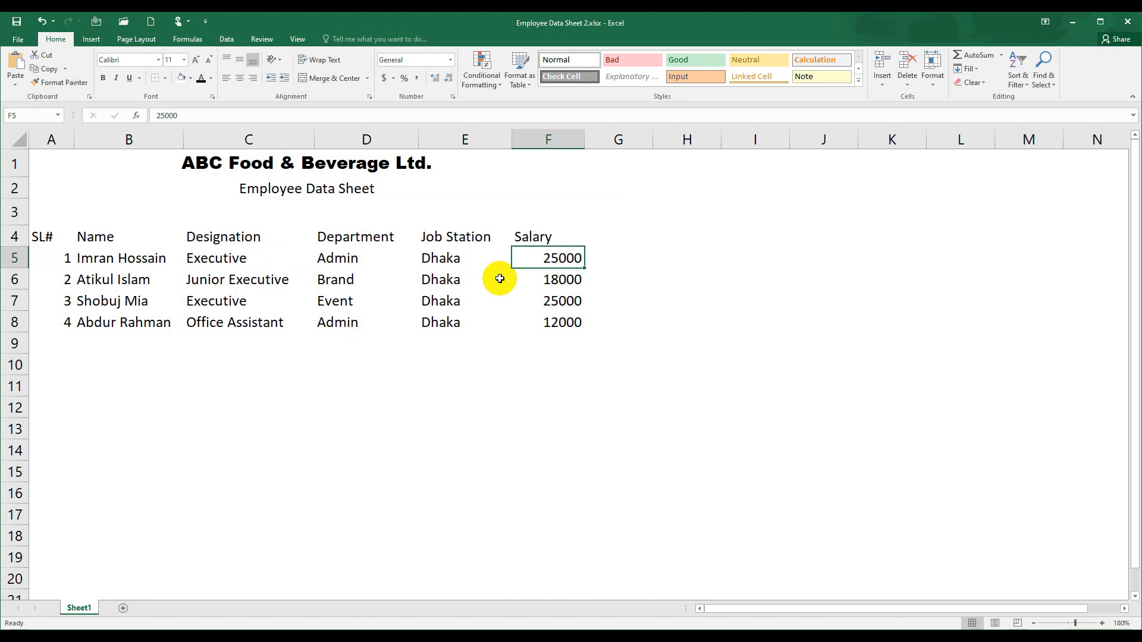
click(104, 80)
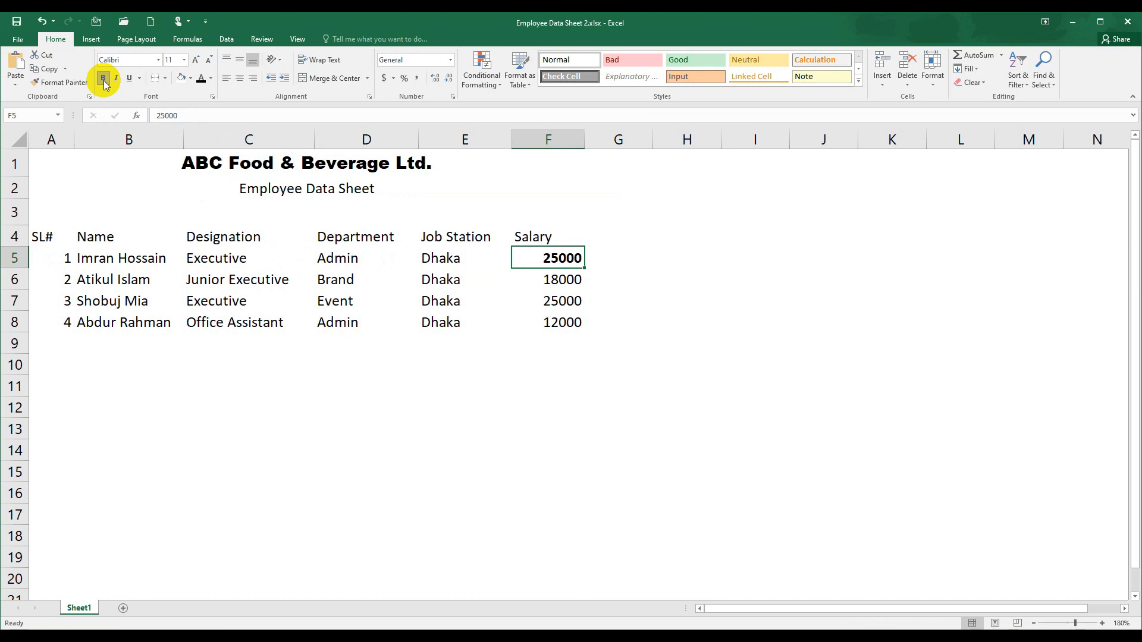
click(562, 297)
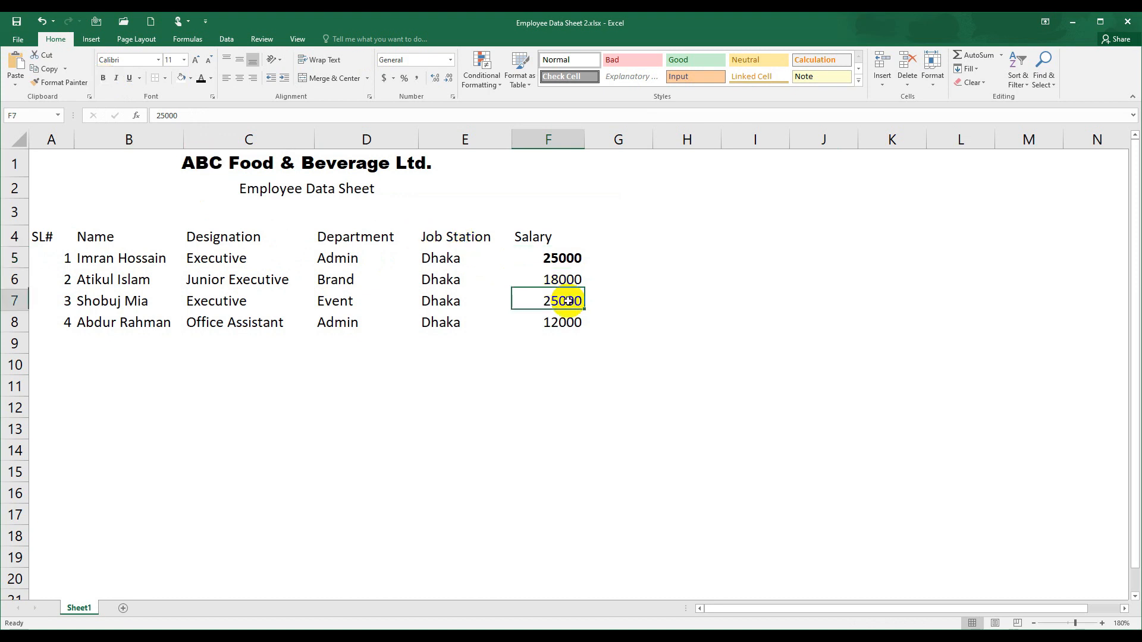
click(565, 262)
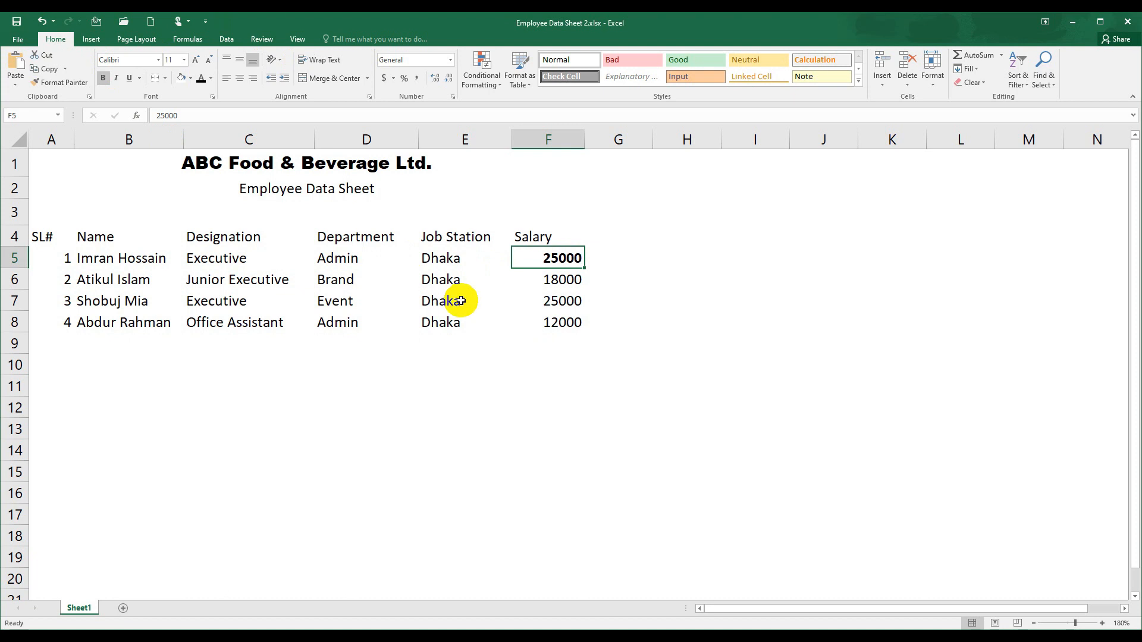
click(104, 84)
click(522, 362)
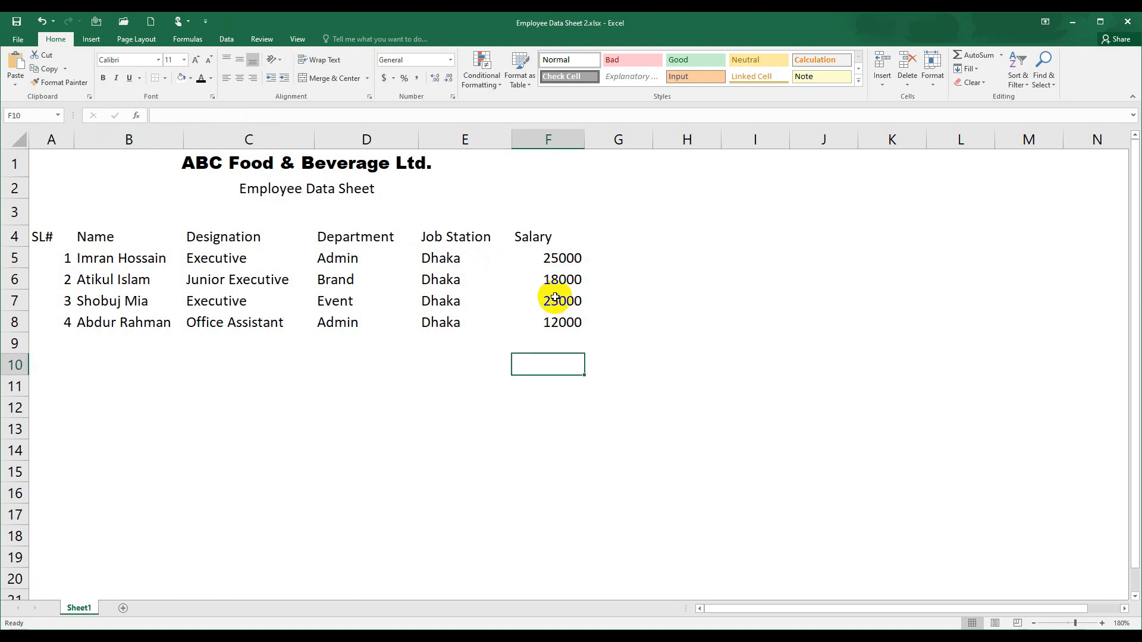
- Apply bold to cell F5 once more and remove the bold formatting
click(554, 255)
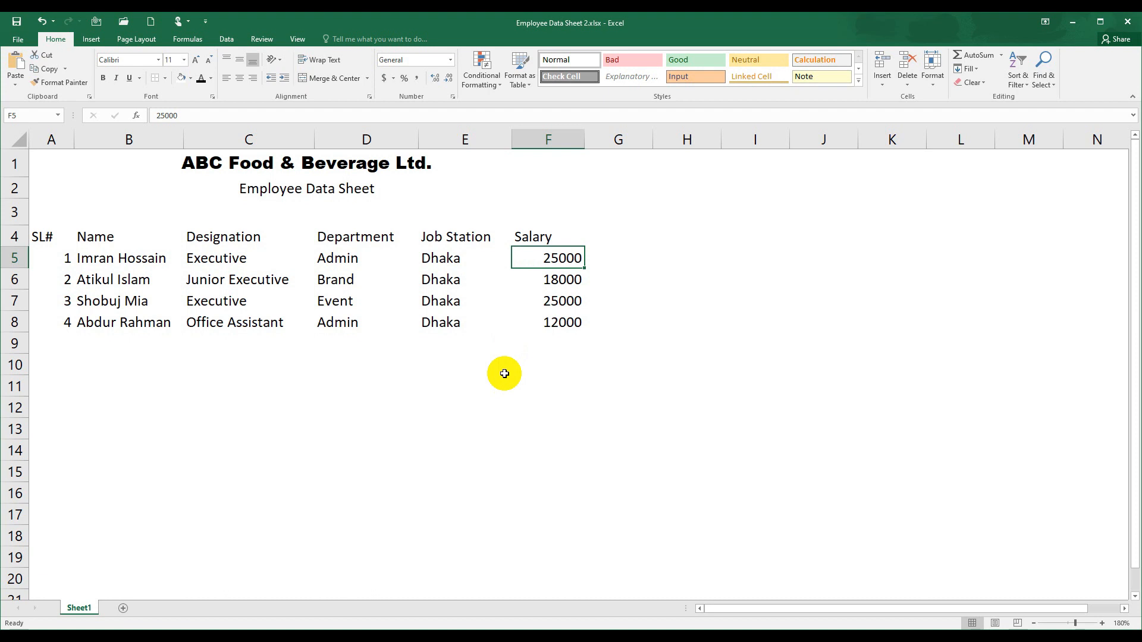
key(ctrl+b)
click(518, 363)
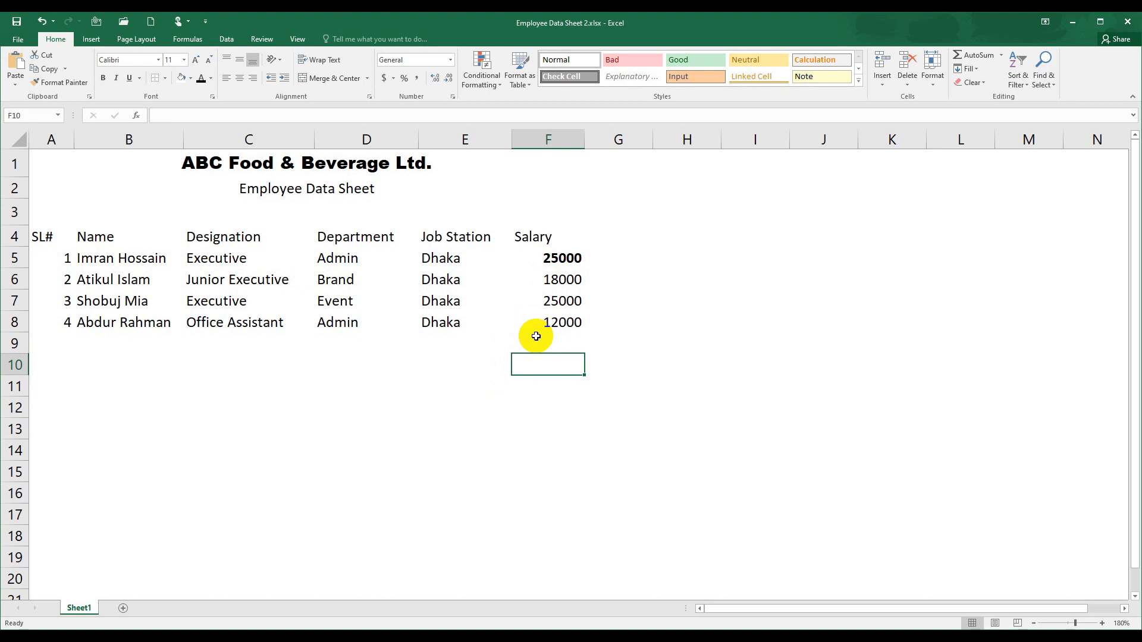
key(ctrl+b)
click(536, 326)
click(543, 257)
key(ctrl+b)
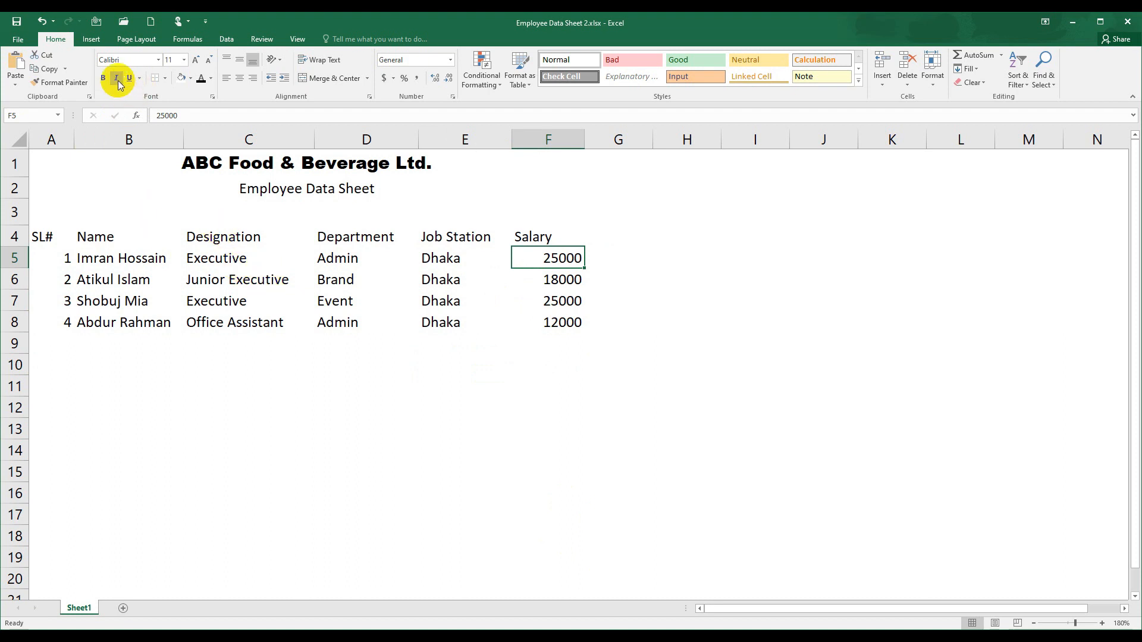
- Italicize the employee table with its headers in A4:G8 and undo the change
click(190, 239)
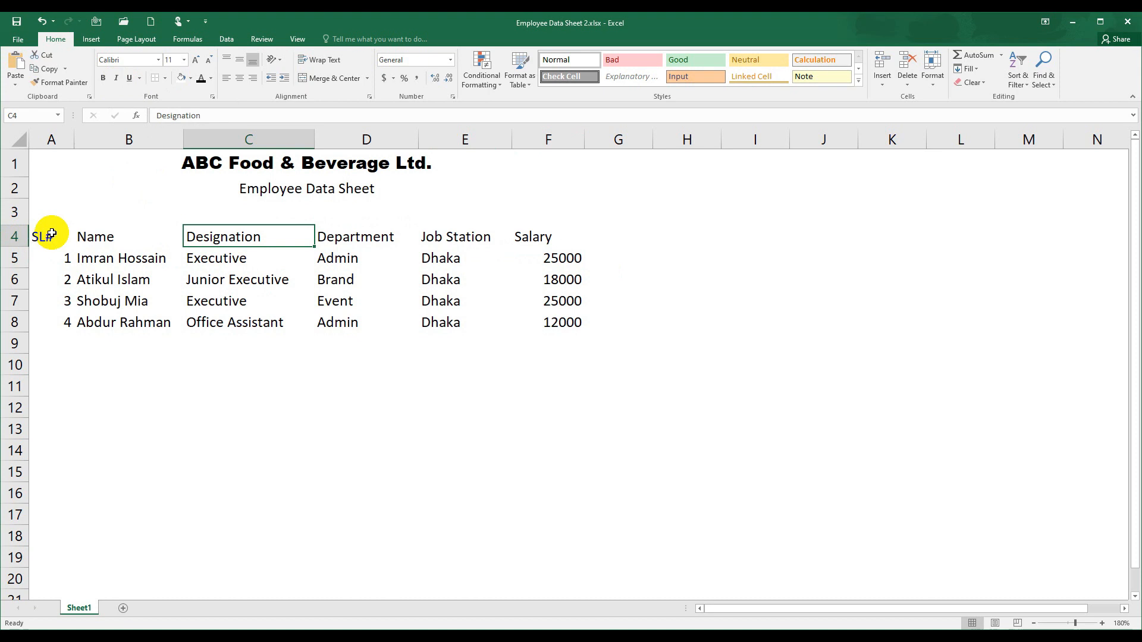
drag(45, 236, 596, 319)
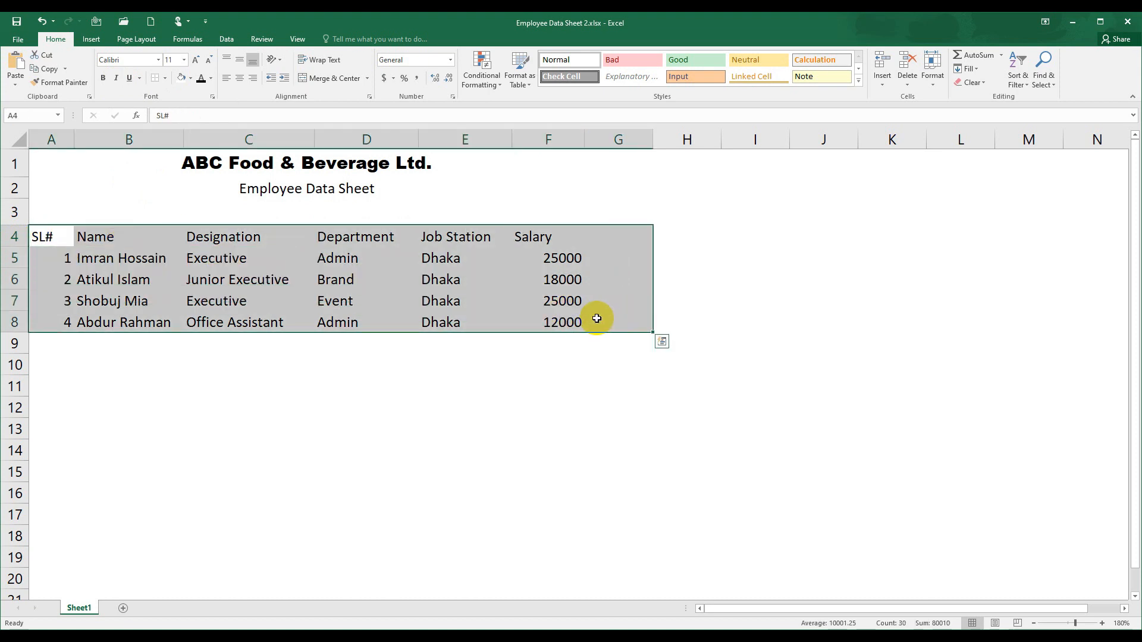
click(117, 80)
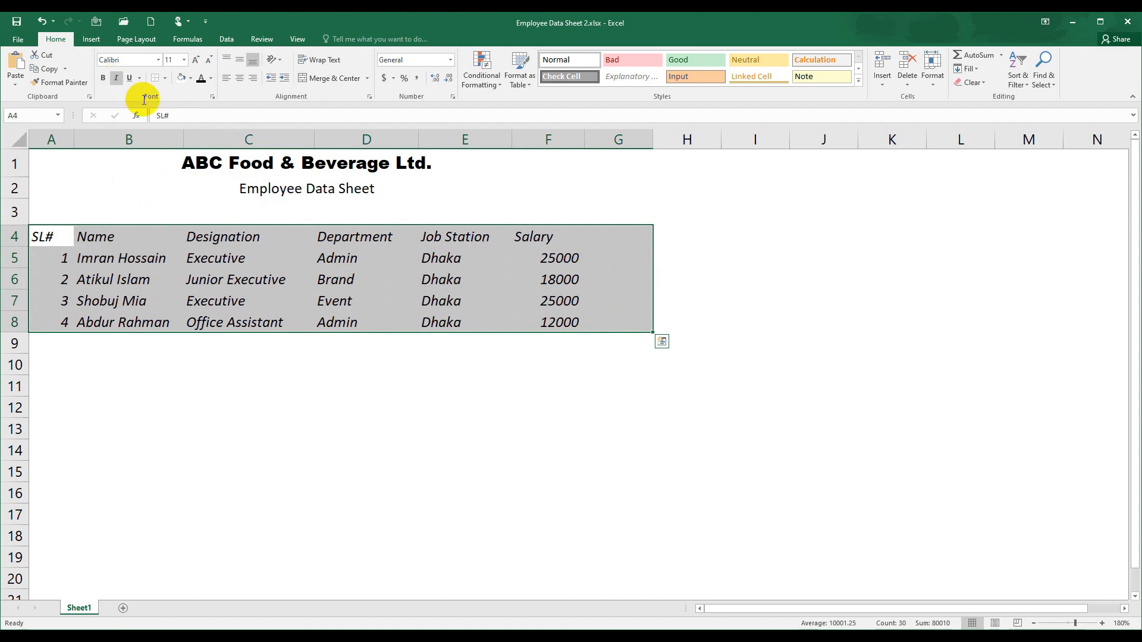
click(237, 278)
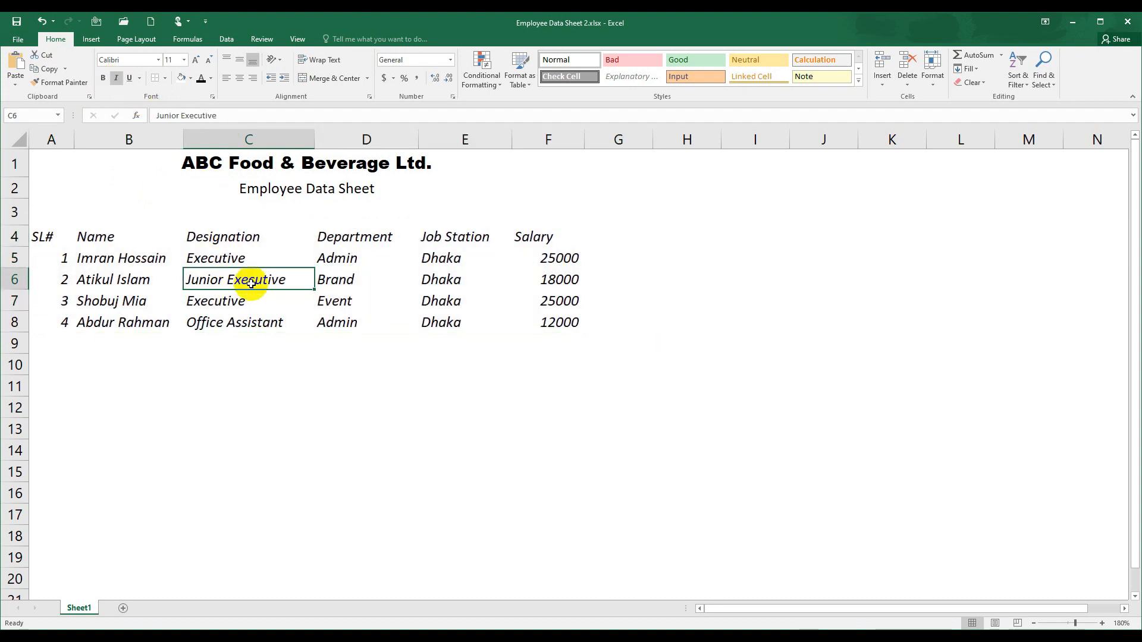
key(ctrl+z)
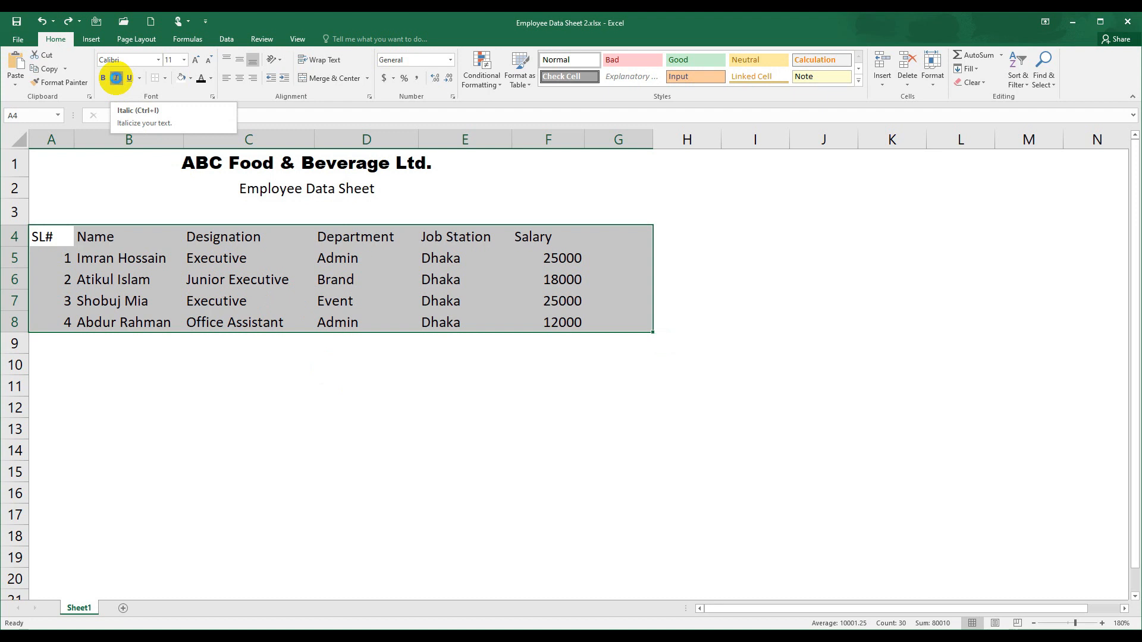
- Toggle italics on the range A4:G8 on and off, leaving the table text italic
click(116, 79)
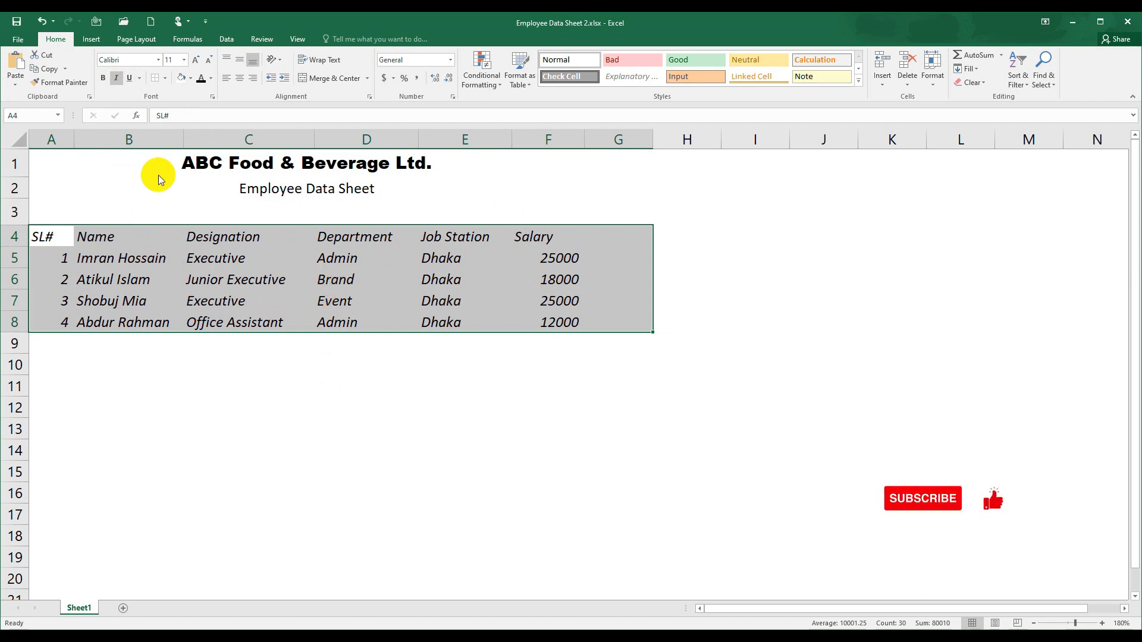
click(116, 78)
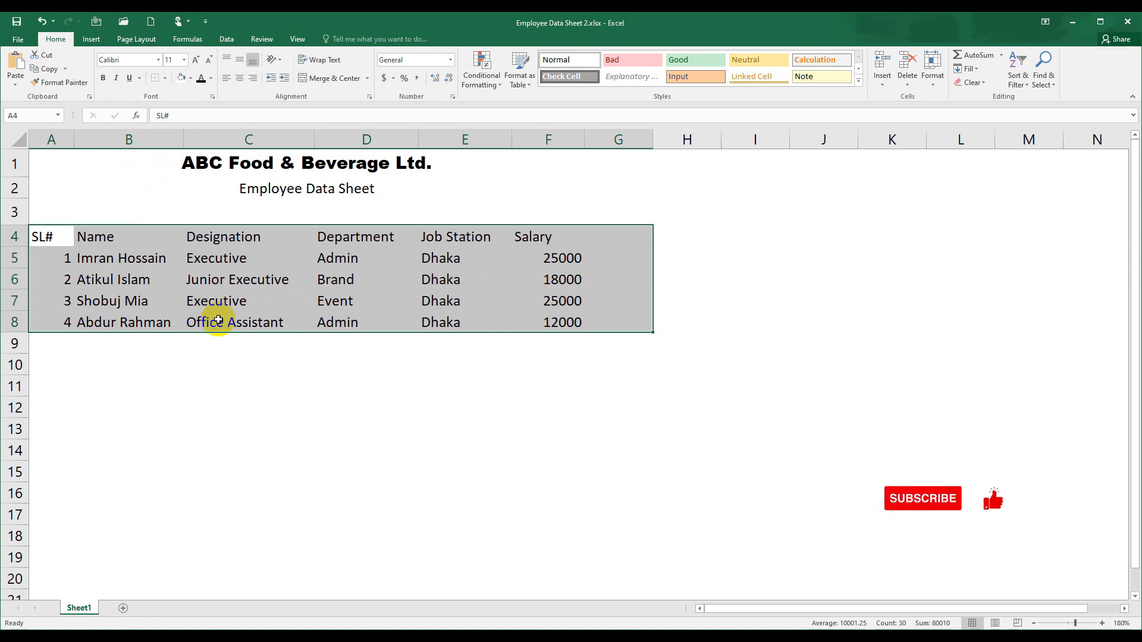
key(ctrl+i)
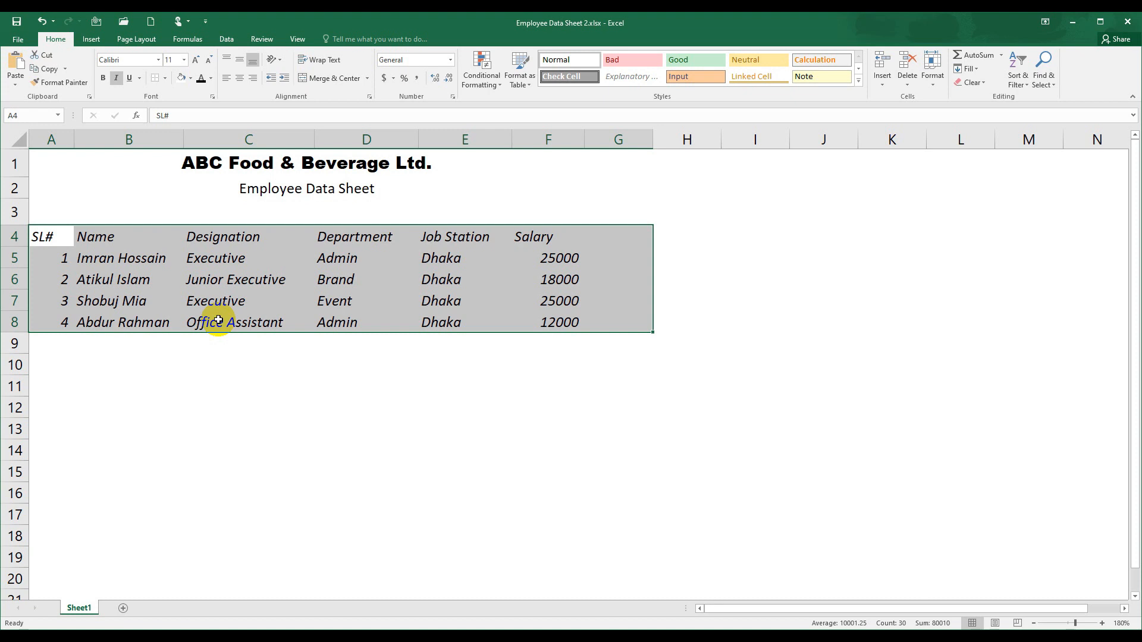
- Remove the italics from the employee table with its headers in A4:G8
key(ctrl+i)
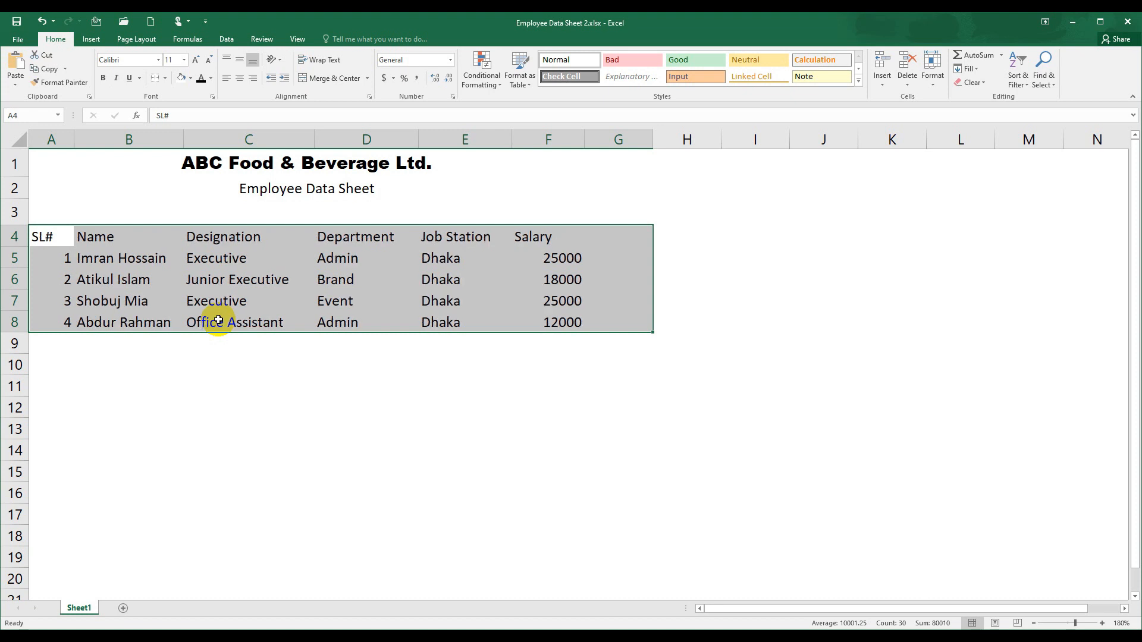
click(253, 280)
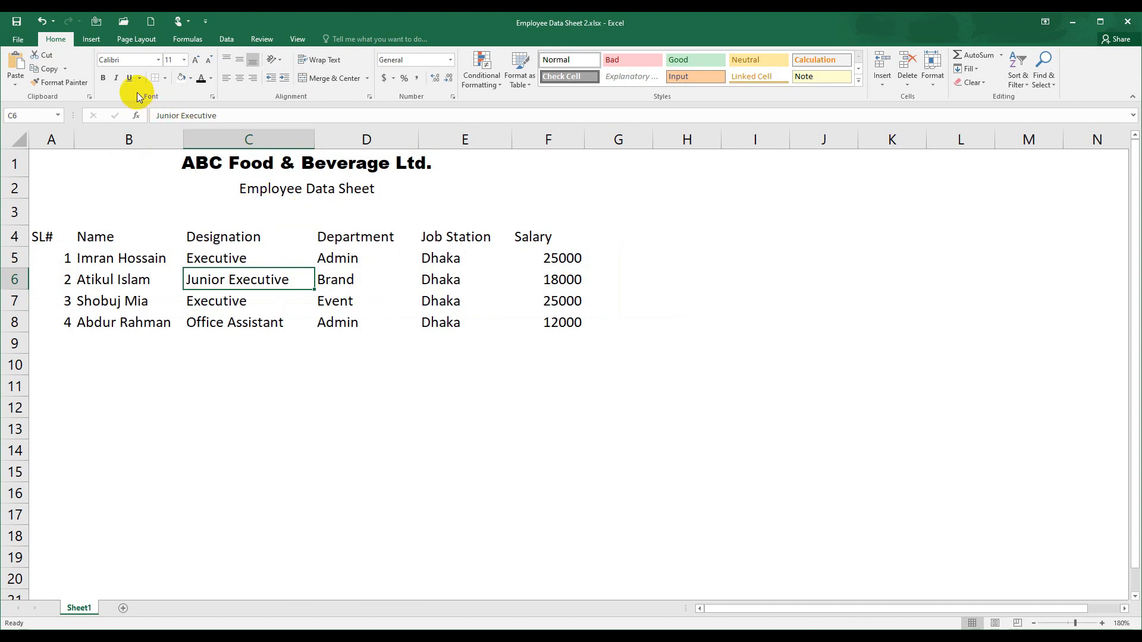
- Apply a single underline to the company title in the merged cell A1
click(229, 174)
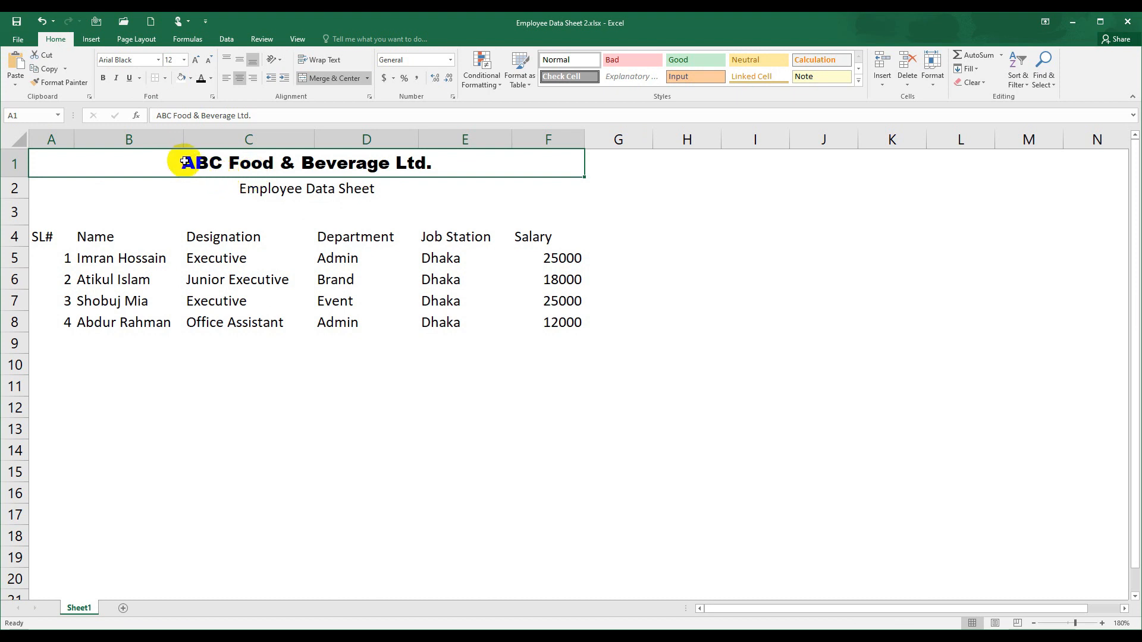
click(267, 212)
click(285, 168)
click(131, 81)
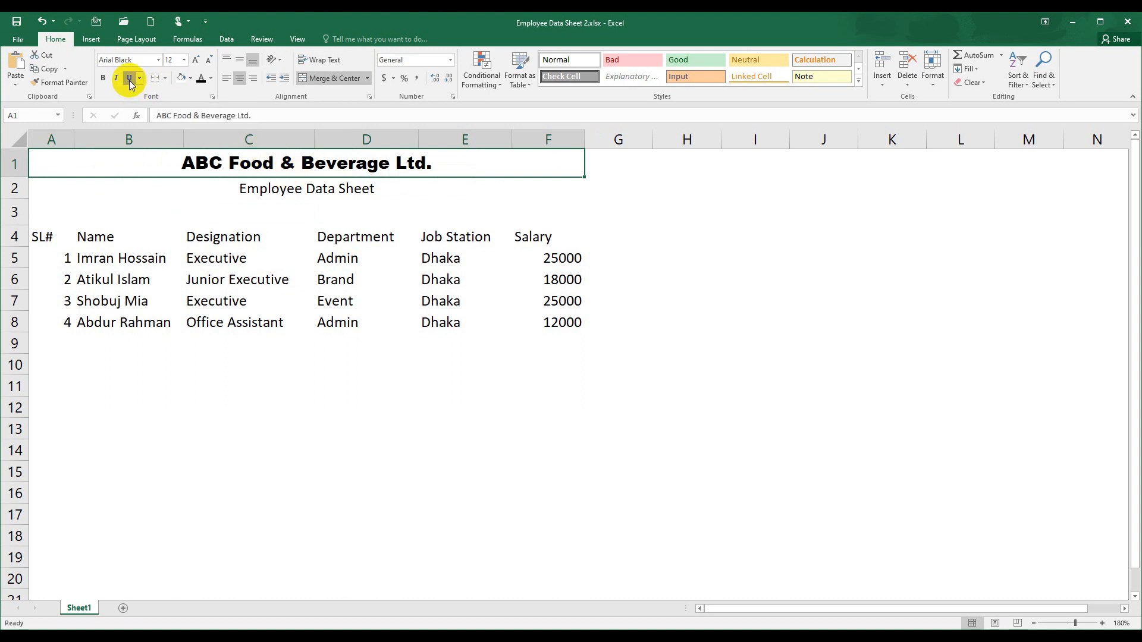
click(305, 215)
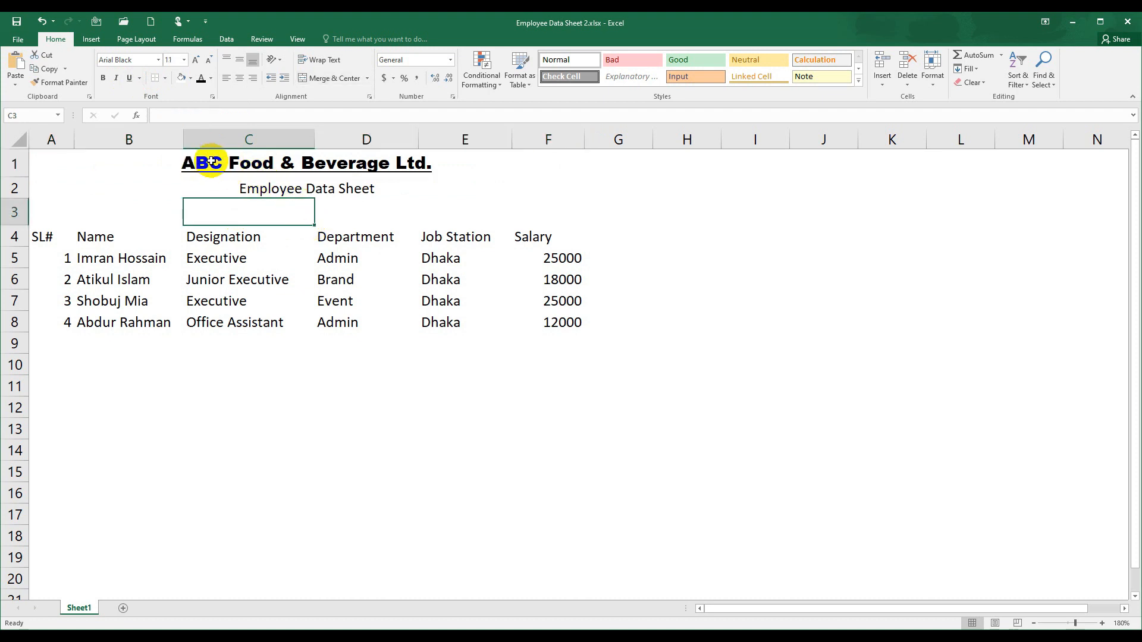
- Remove the underline from the company title in A1
click(297, 161)
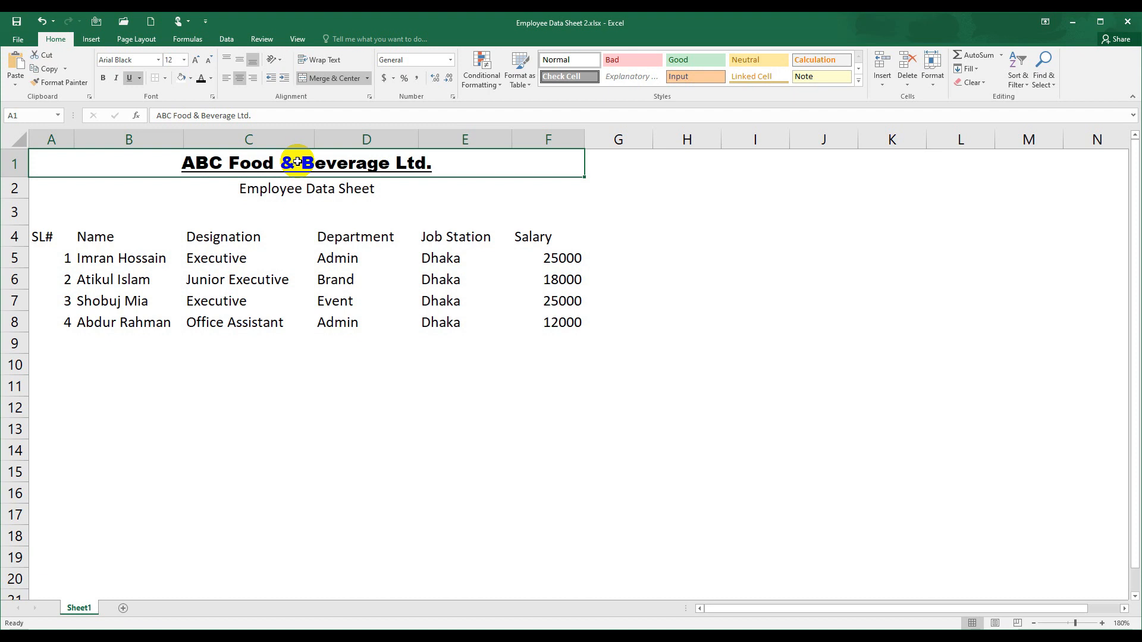
click(129, 78)
click(302, 198)
click(305, 202)
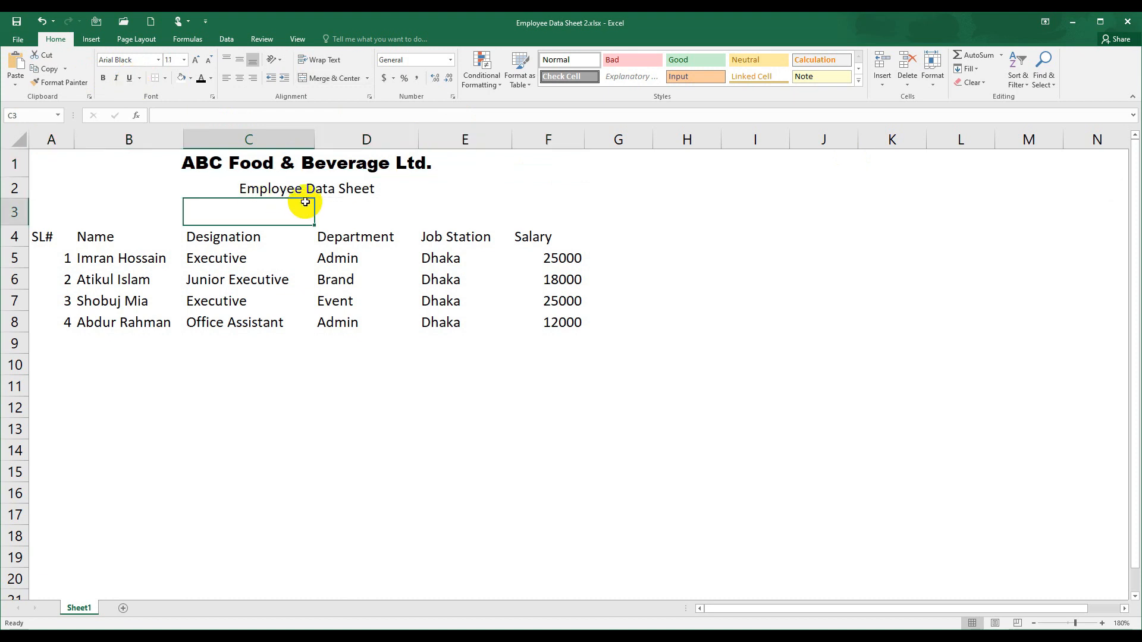
- Underline the company title in A1 once more and look at the available underline styles
click(295, 164)
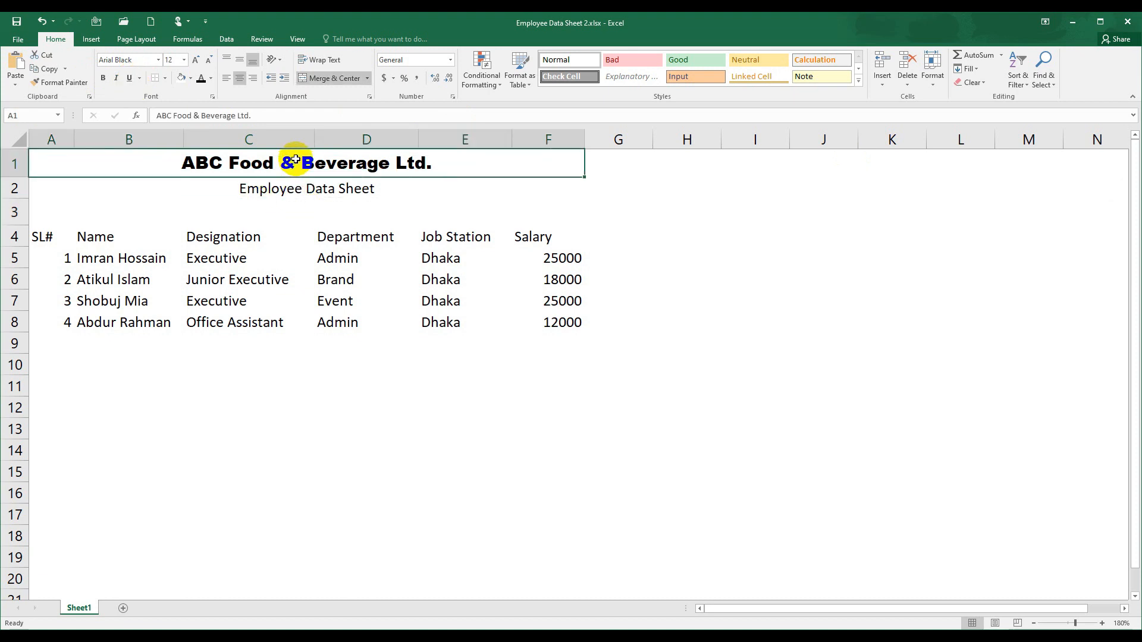
click(129, 86)
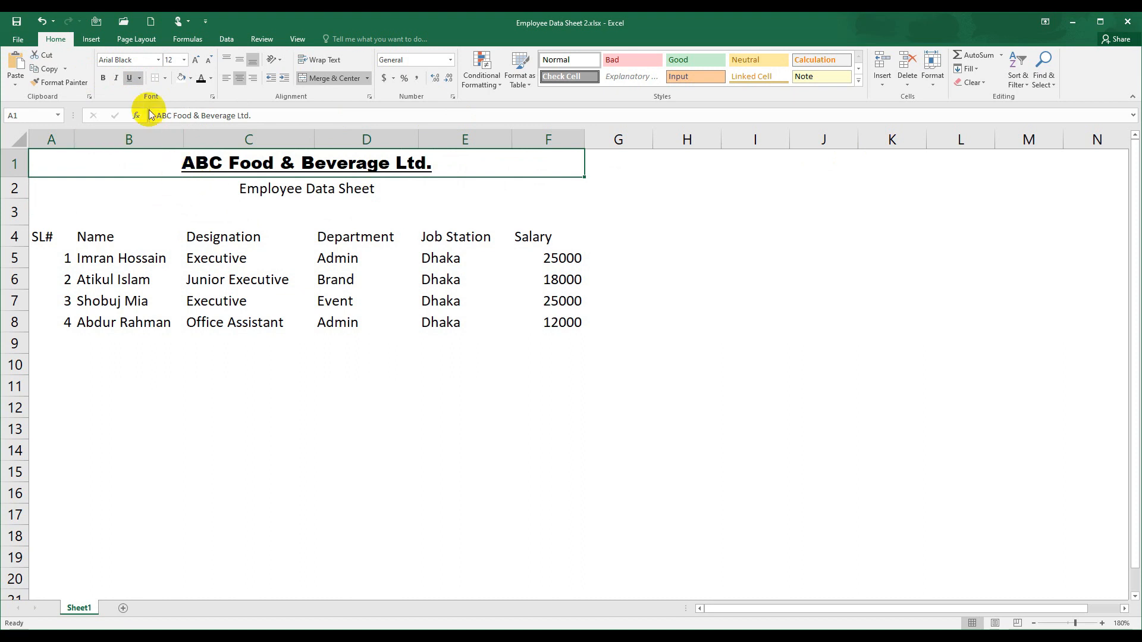
click(140, 79)
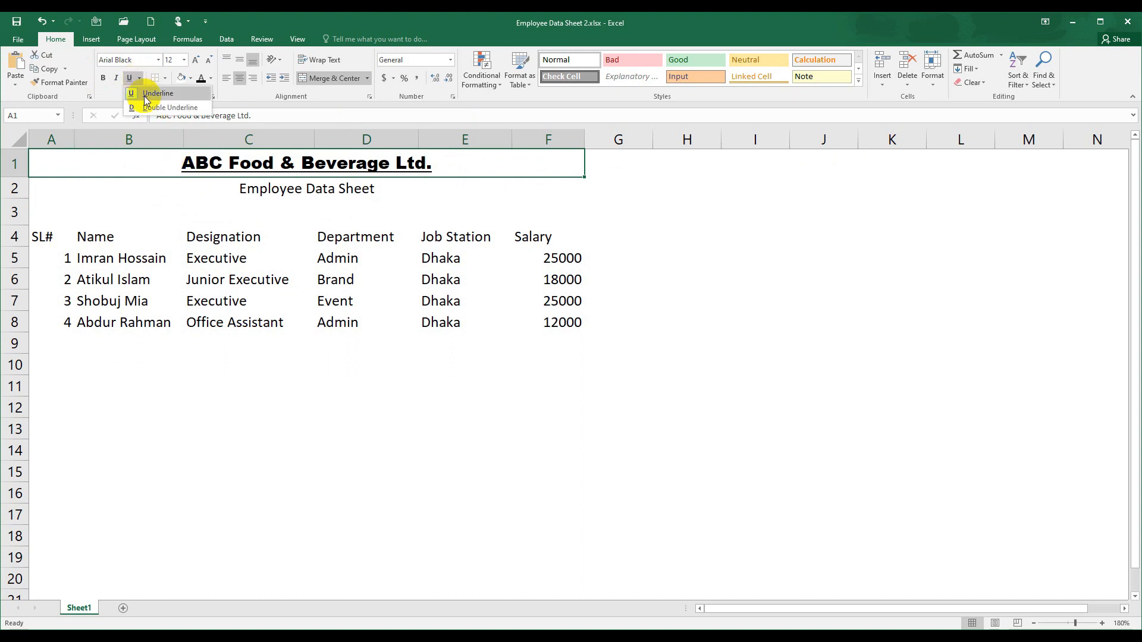
click(204, 198)
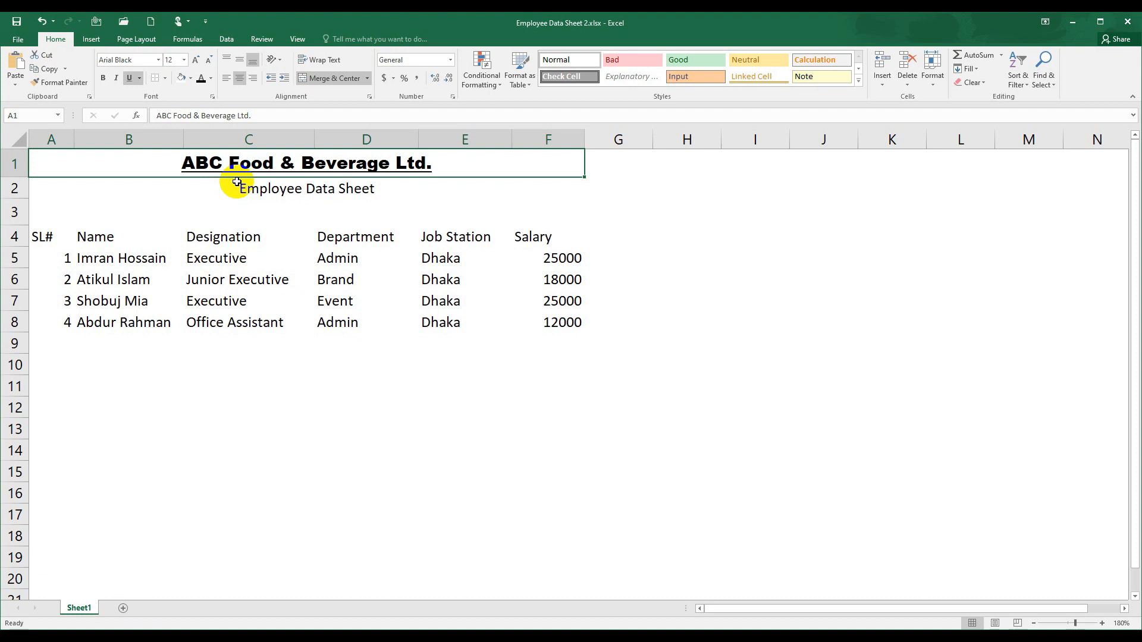
click(300, 214)
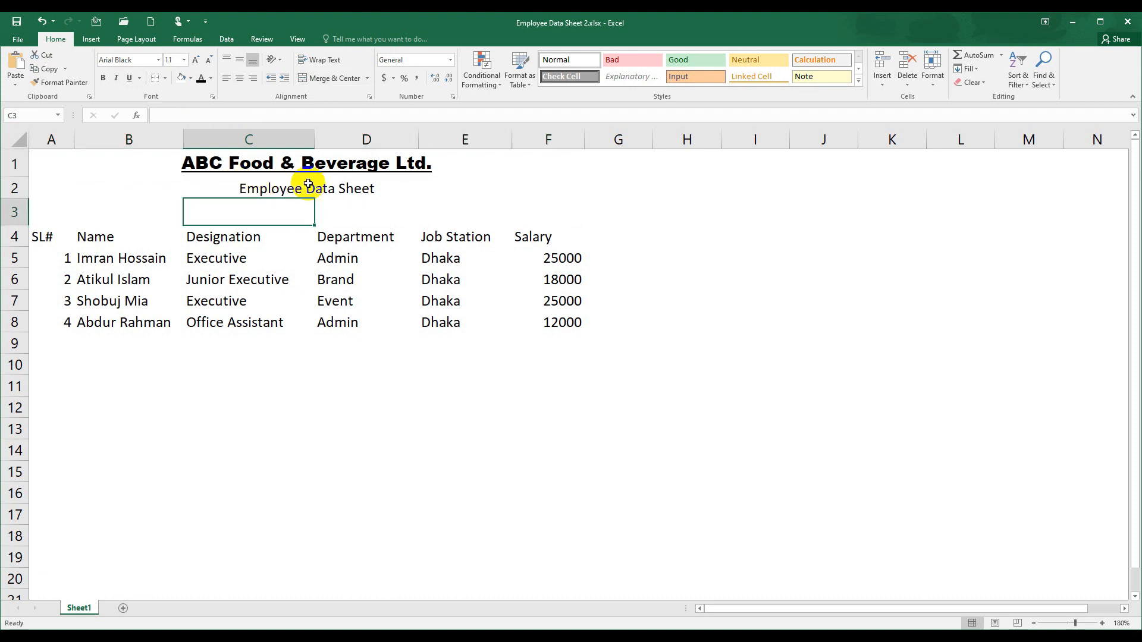
- Change the underline of the company title in A1 to Double Underline
click(309, 157)
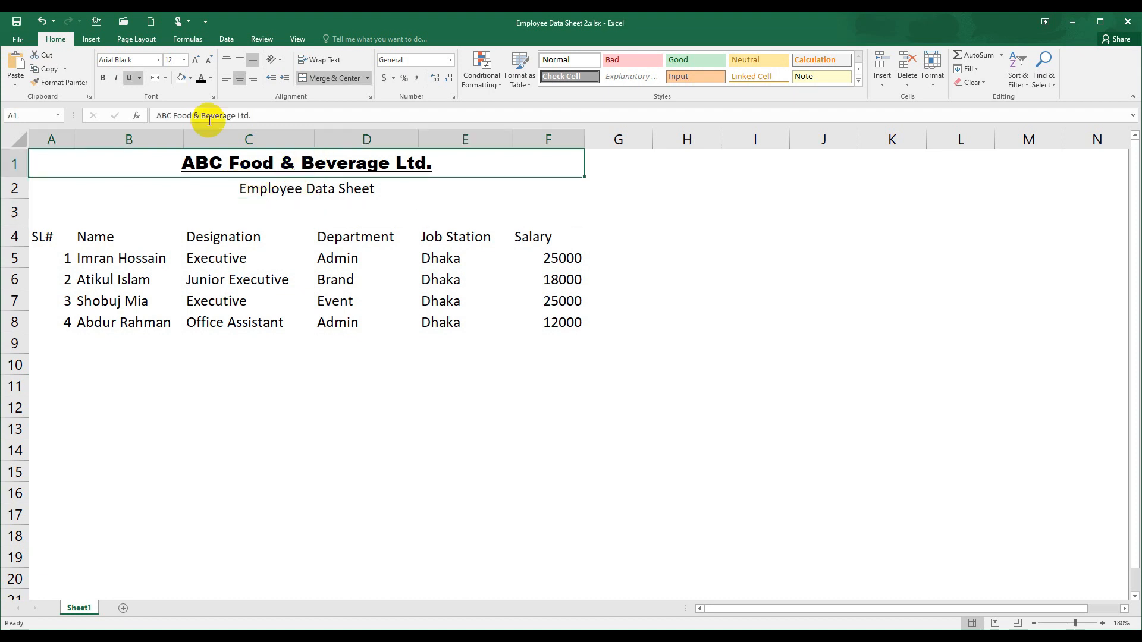
click(140, 79)
click(143, 108)
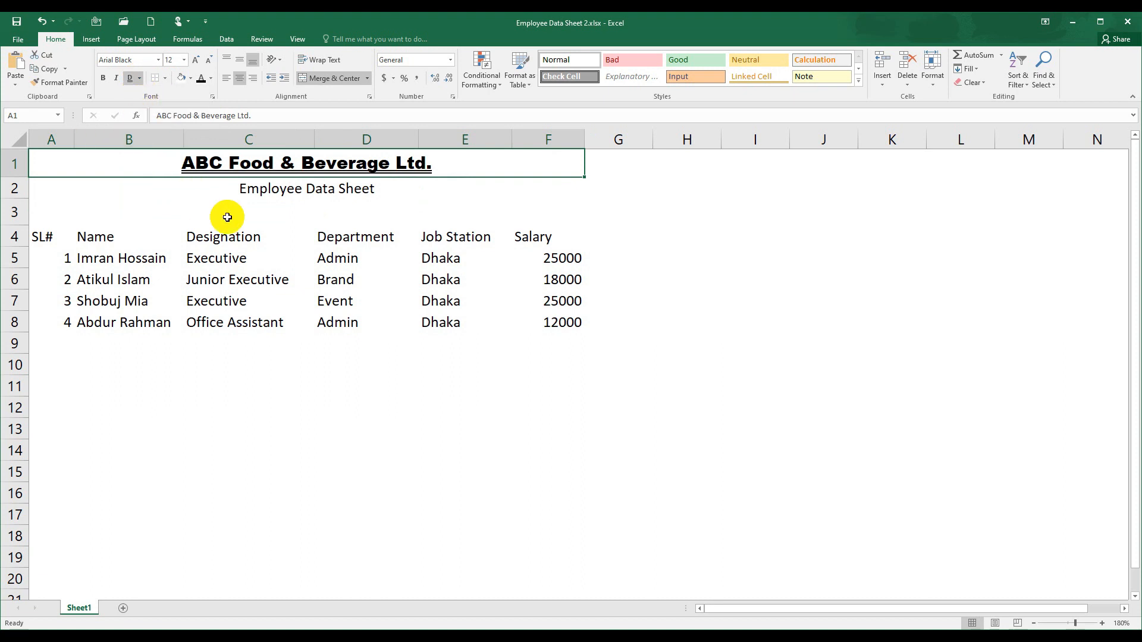
click(301, 232)
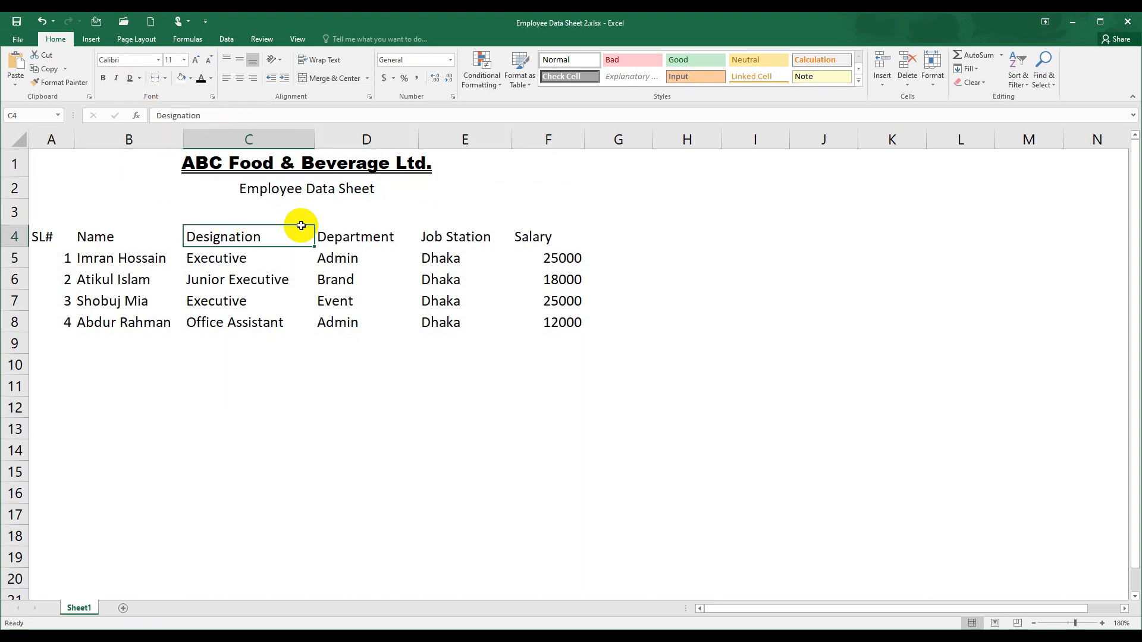
- Remove the double underline from the title in A1, and toggle the underline on and off once
click(248, 160)
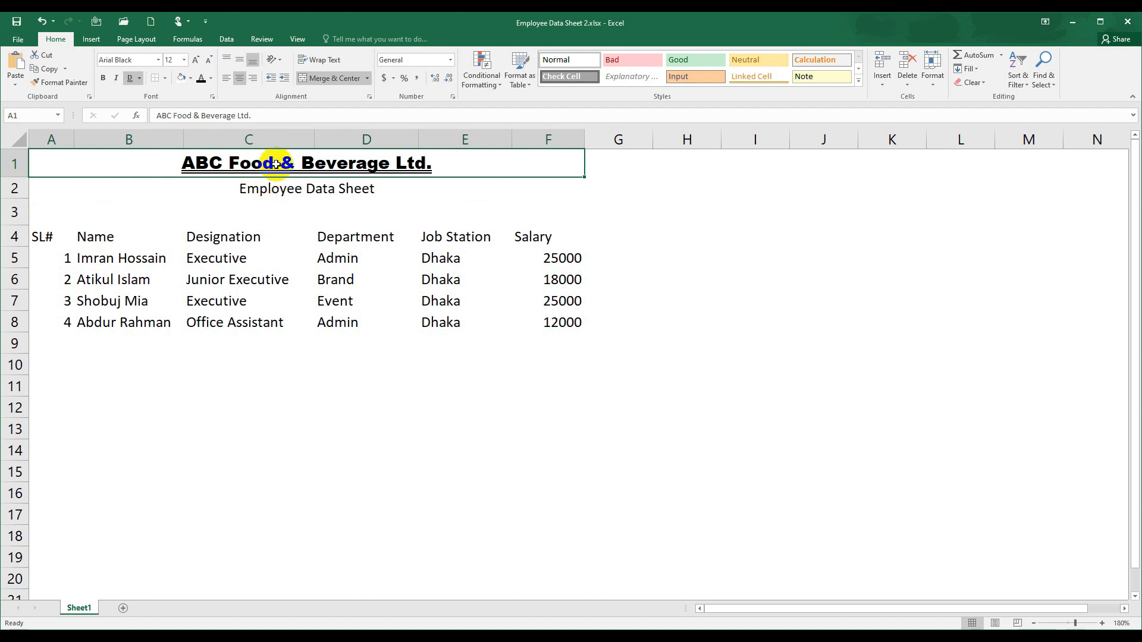
click(130, 80)
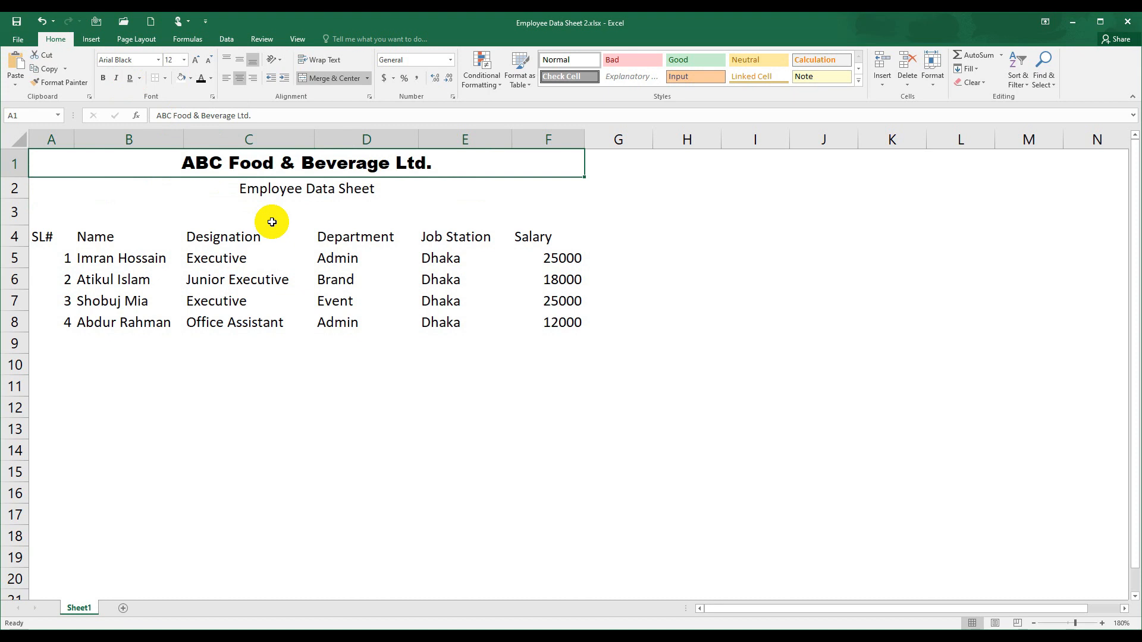
key(ctrl+u)
key(ctrl+u)
click(282, 302)
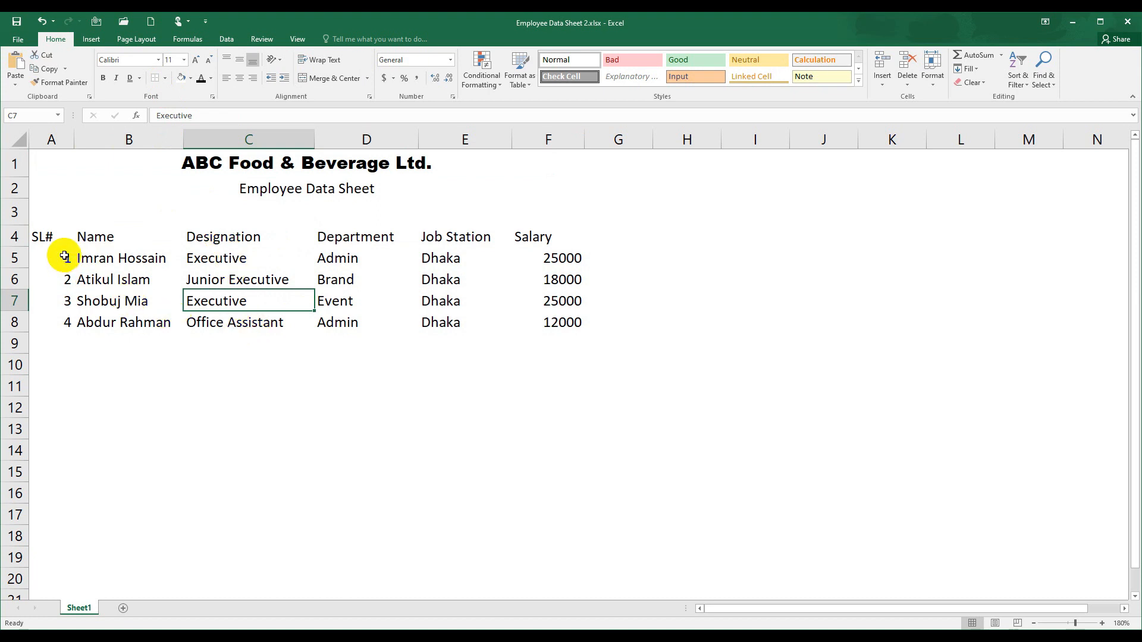
- Apply All Borders to the employee table in A4:F8 and clear them again with No Border
drag(42, 237, 561, 321)
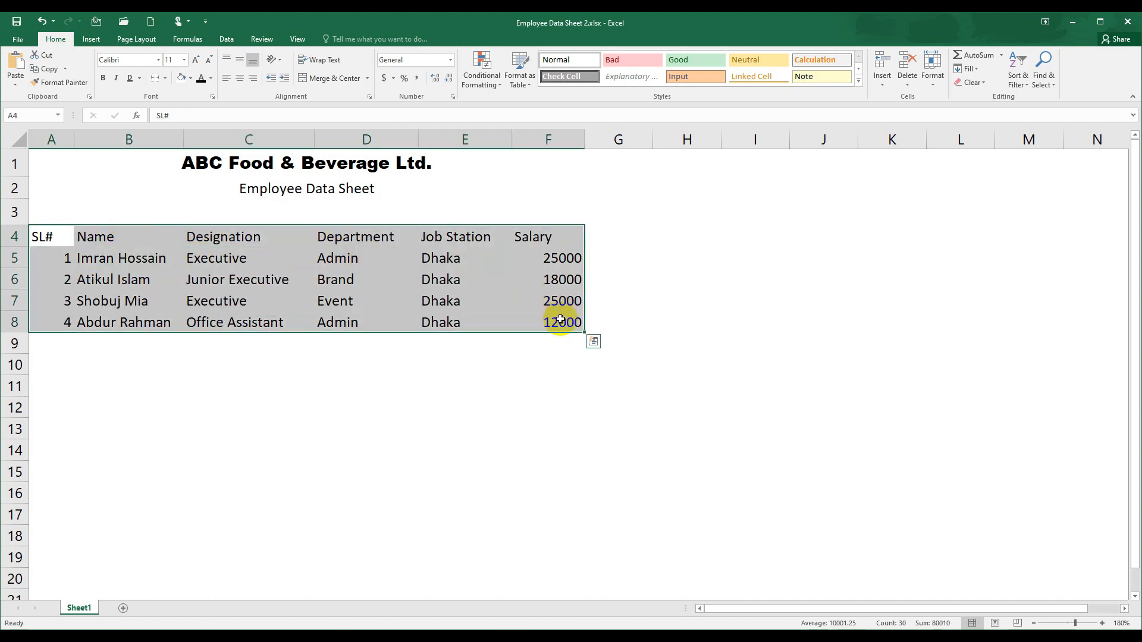
click(164, 80)
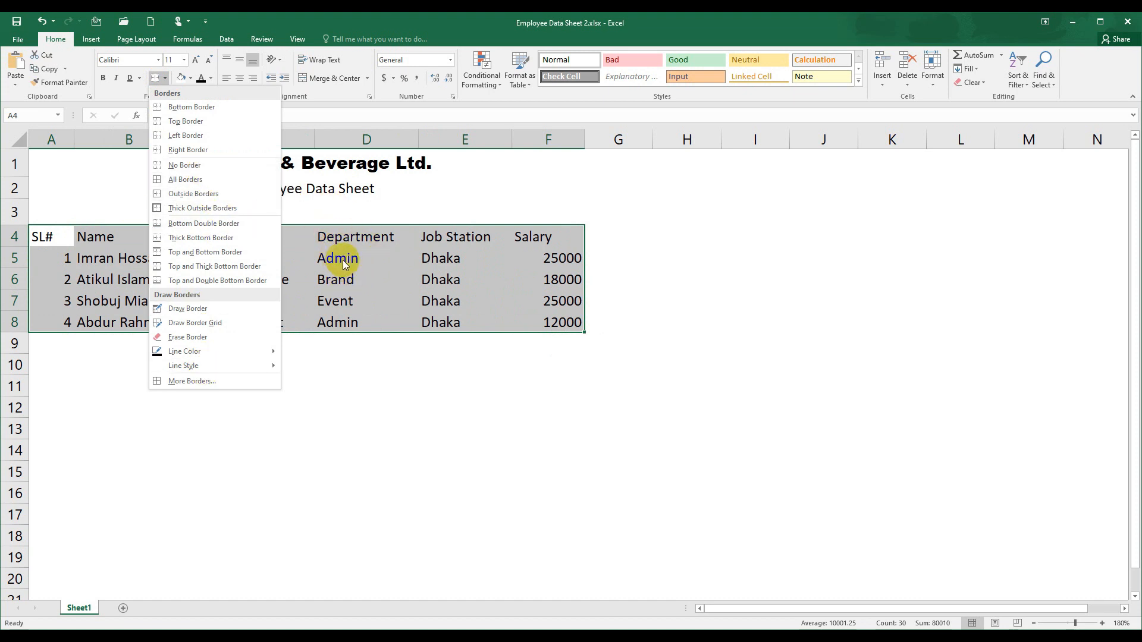
click(202, 183)
click(376, 339)
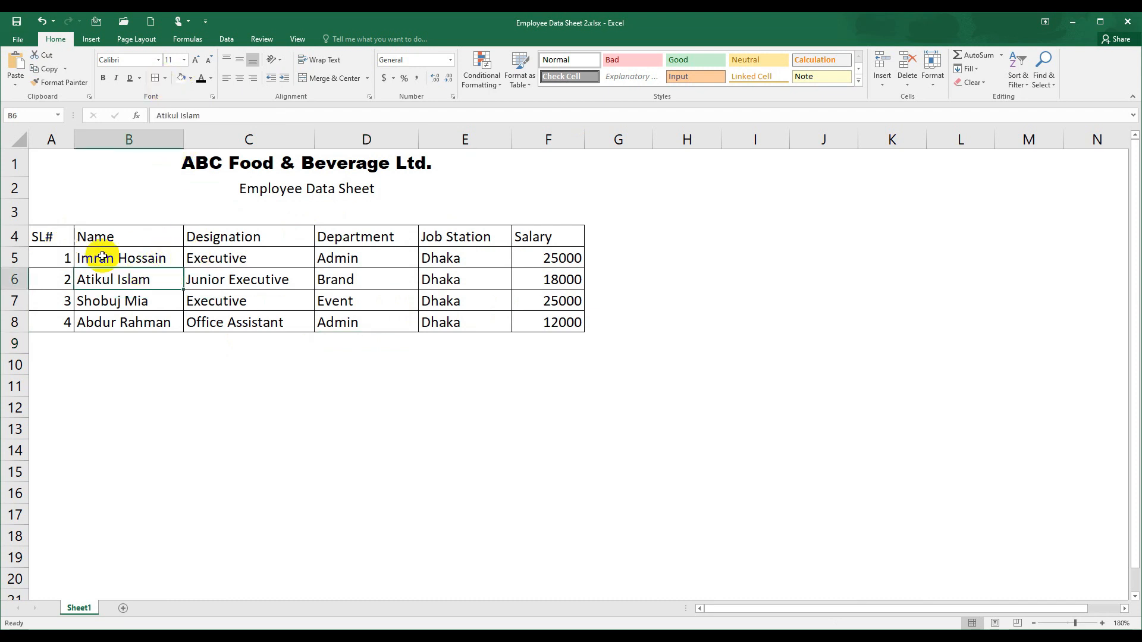
drag(60, 236, 545, 322)
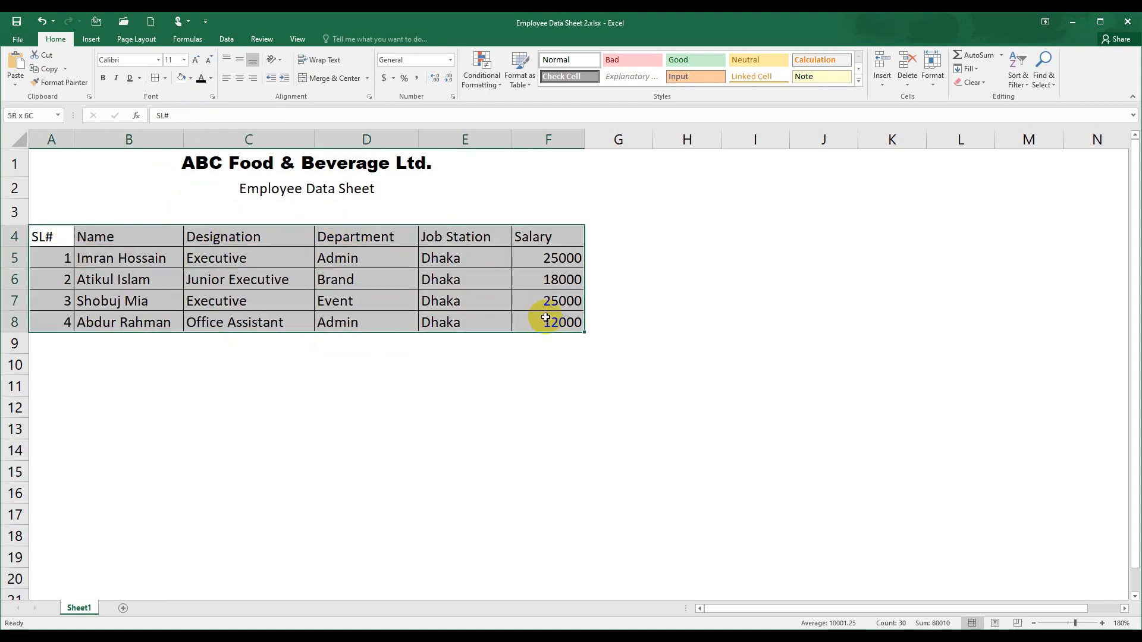
click(166, 79)
click(185, 166)
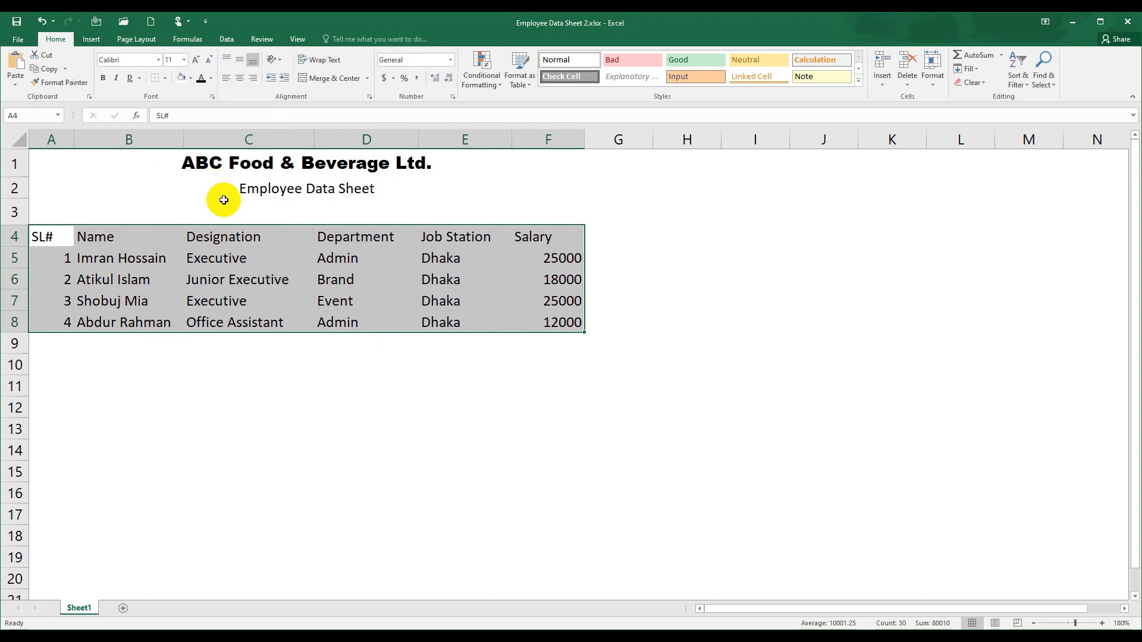
- Put All Borders around every cell of the employee table in A4:F8
click(165, 82)
click(181, 178)
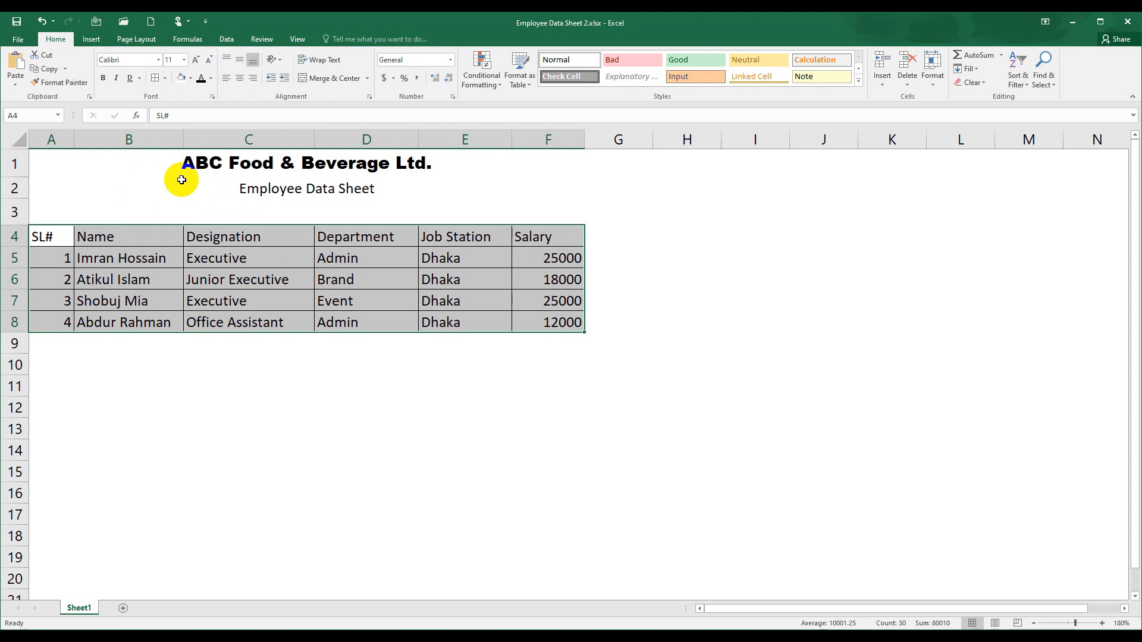
click(215, 240)
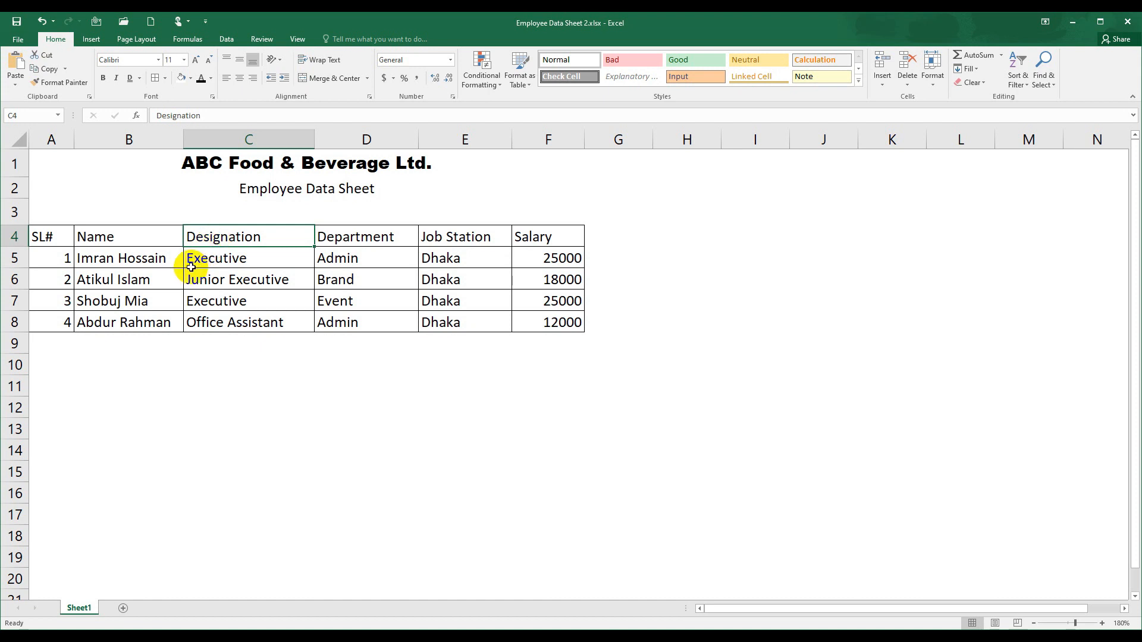
- Fill the table's header row A4:F4 with light gold and change the fill to white
click(162, 258)
click(53, 236)
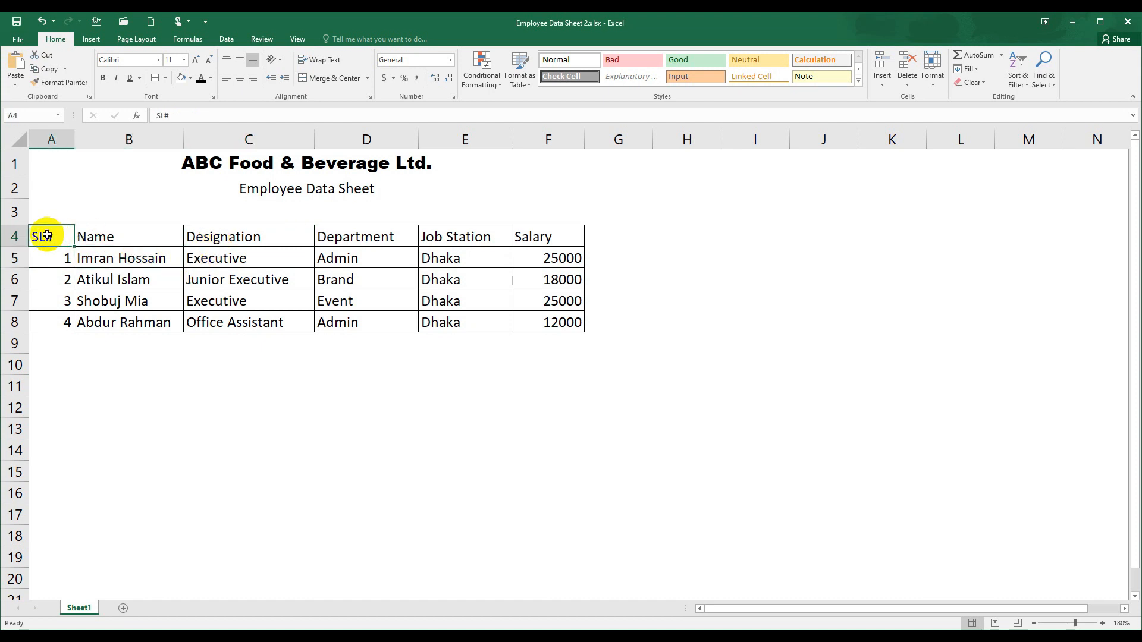
drag(52, 235, 558, 237)
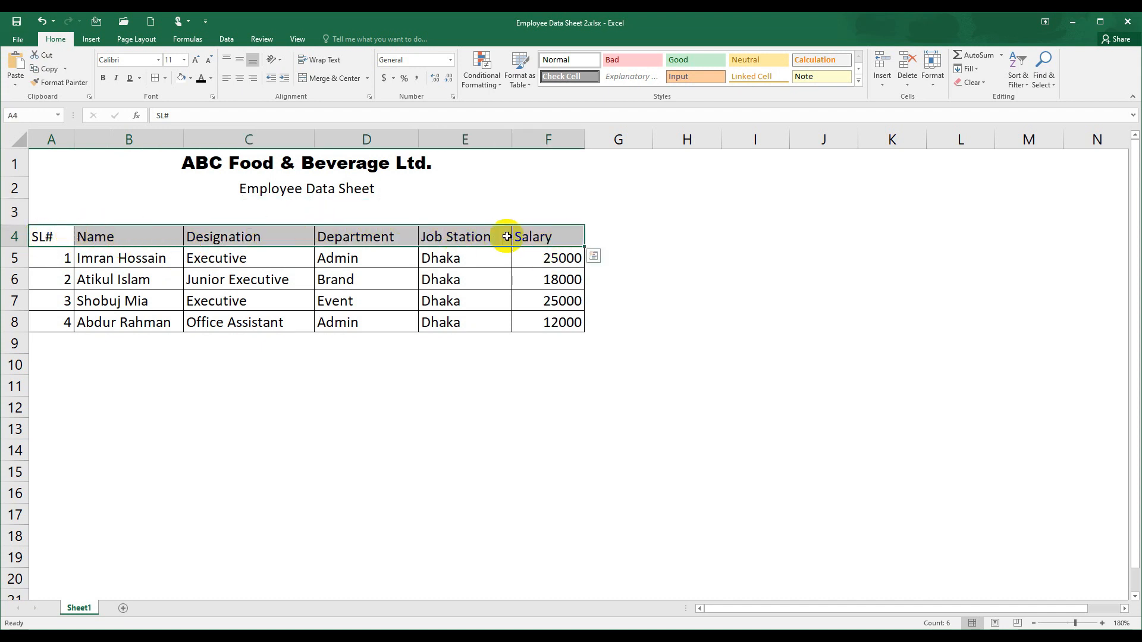
click(190, 80)
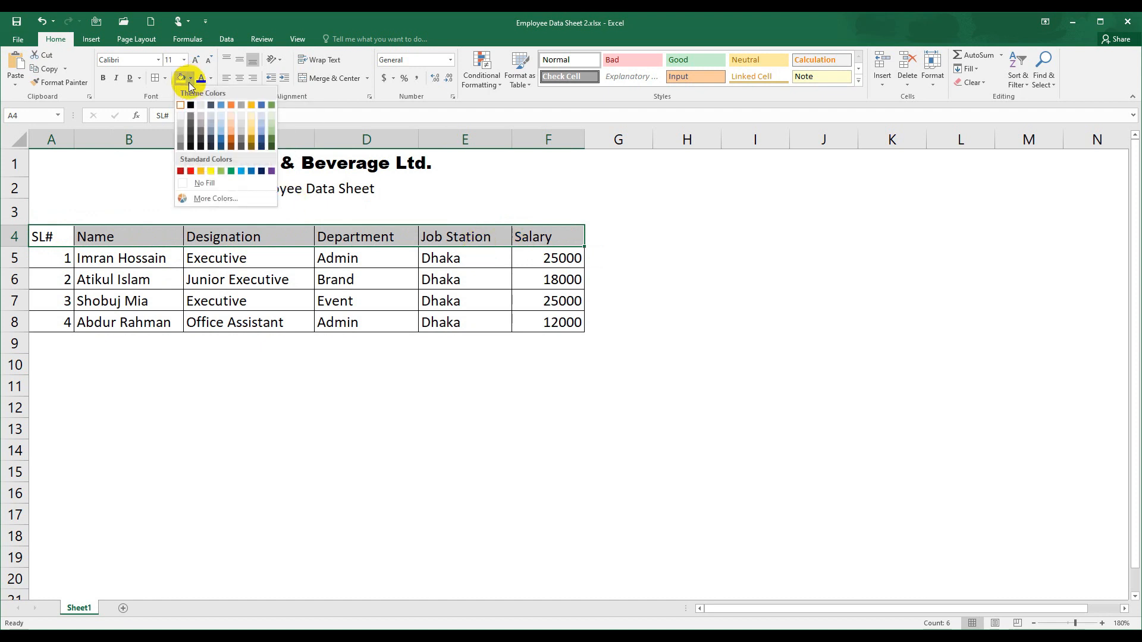
click(252, 116)
click(280, 343)
drag(69, 226, 534, 232)
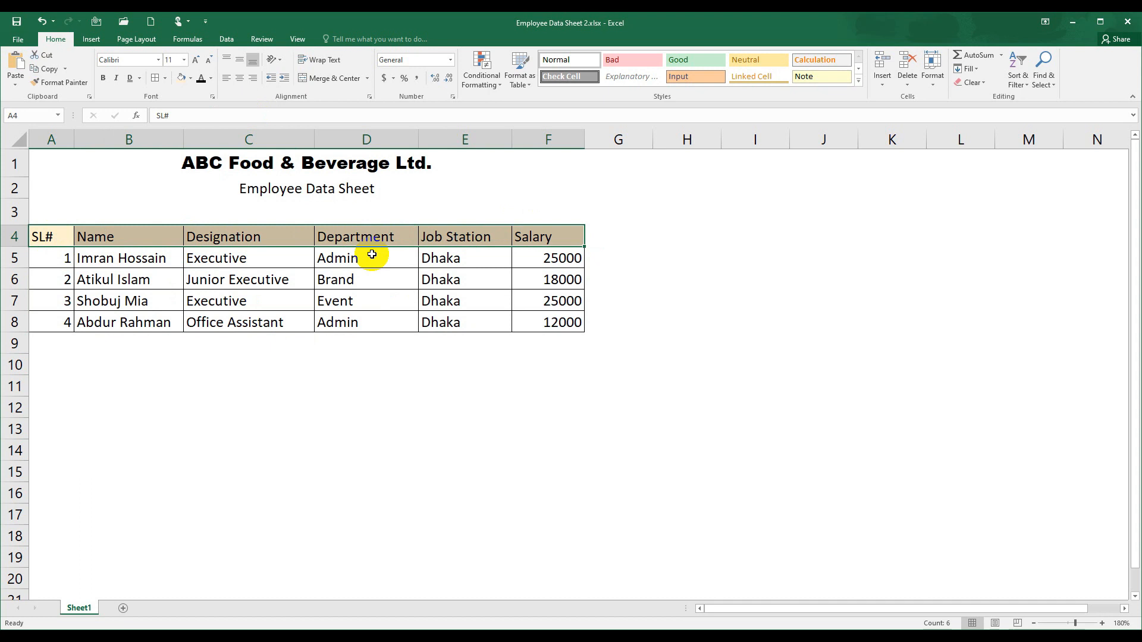
click(190, 79)
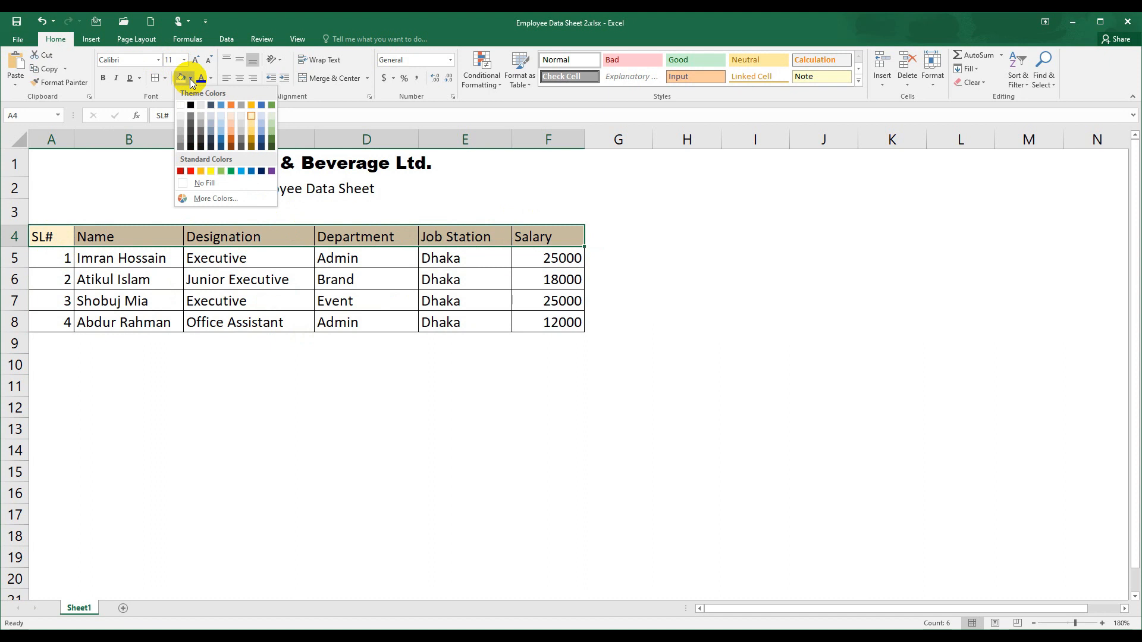
click(181, 115)
- Give the header cells A4:F4 a light gold fill color
drag(377, 235, 548, 235)
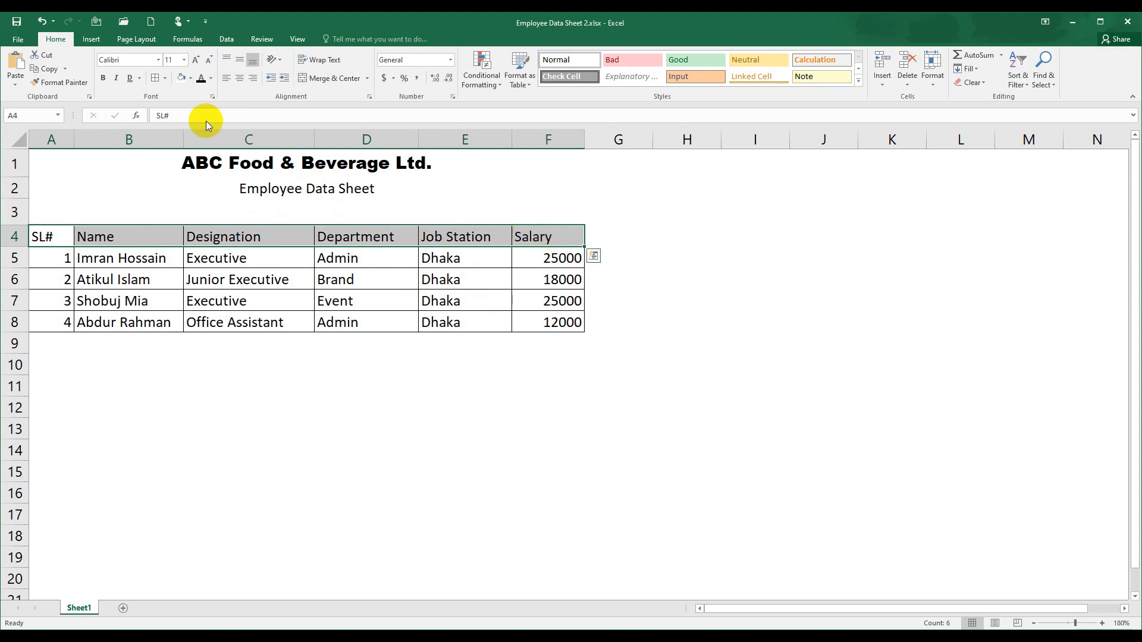
click(191, 78)
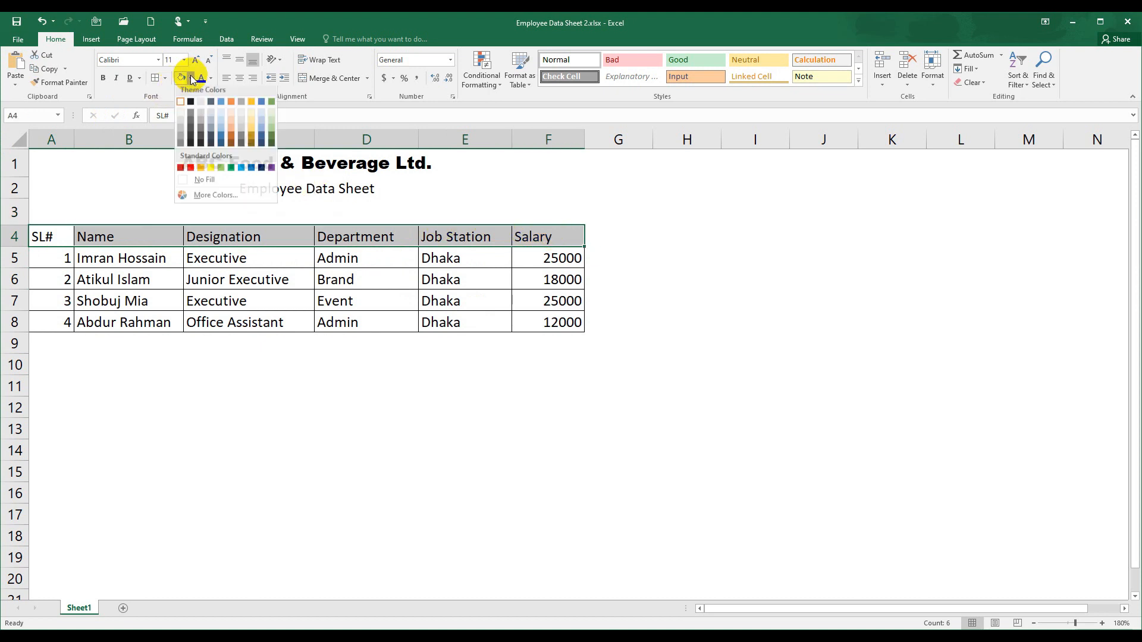
click(230, 116)
click(267, 164)
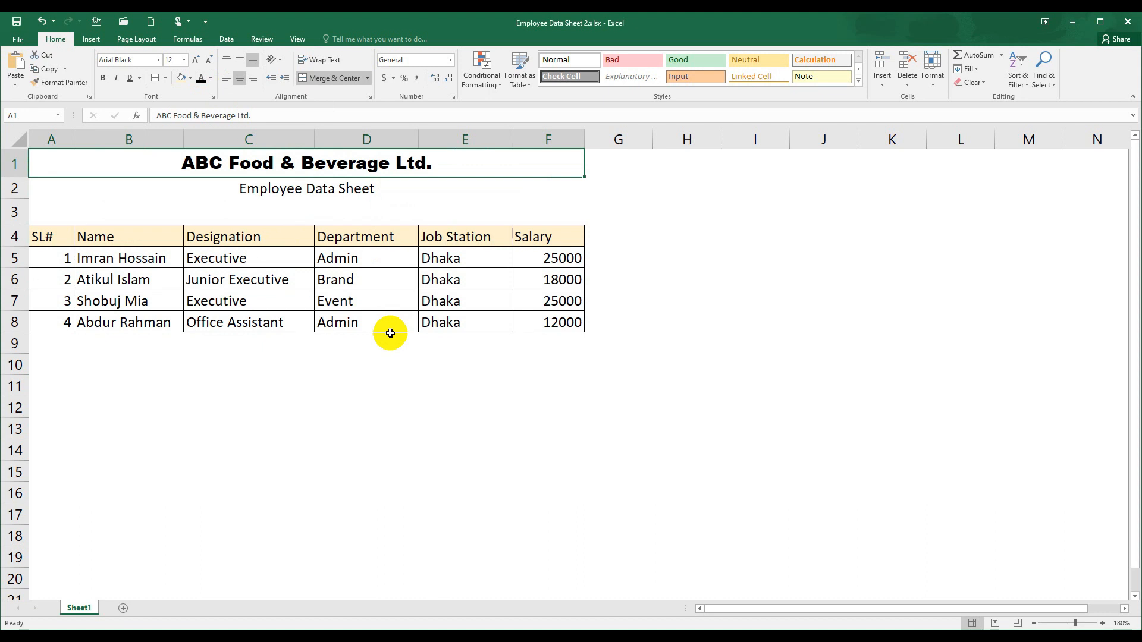
drag(494, 161, 499, 323)
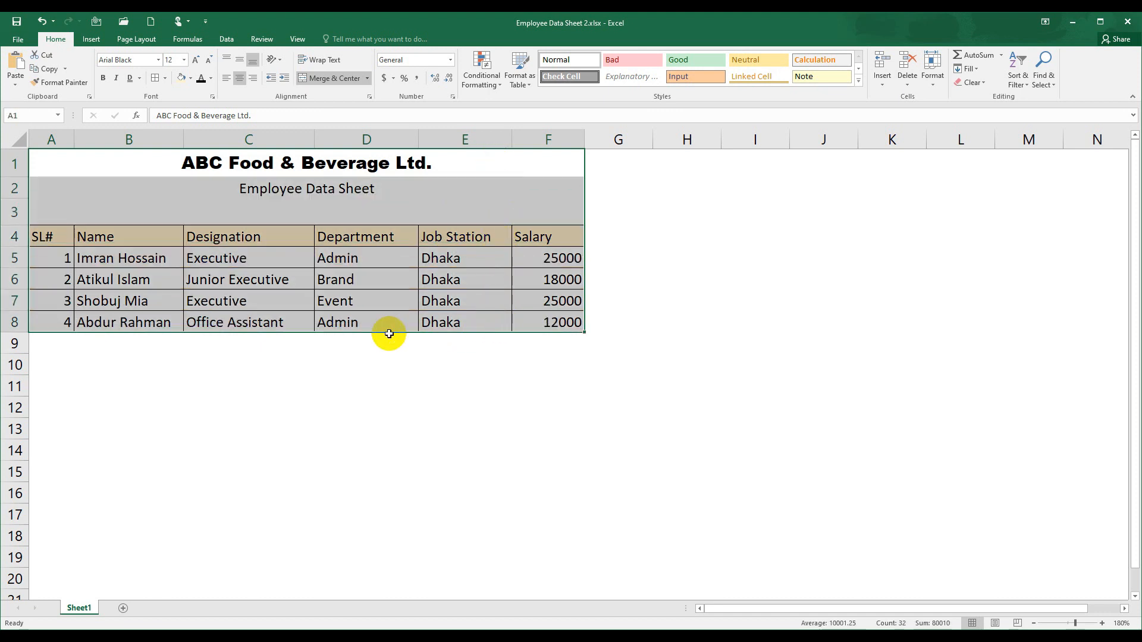
click(368, 370)
click(387, 278)
click(413, 199)
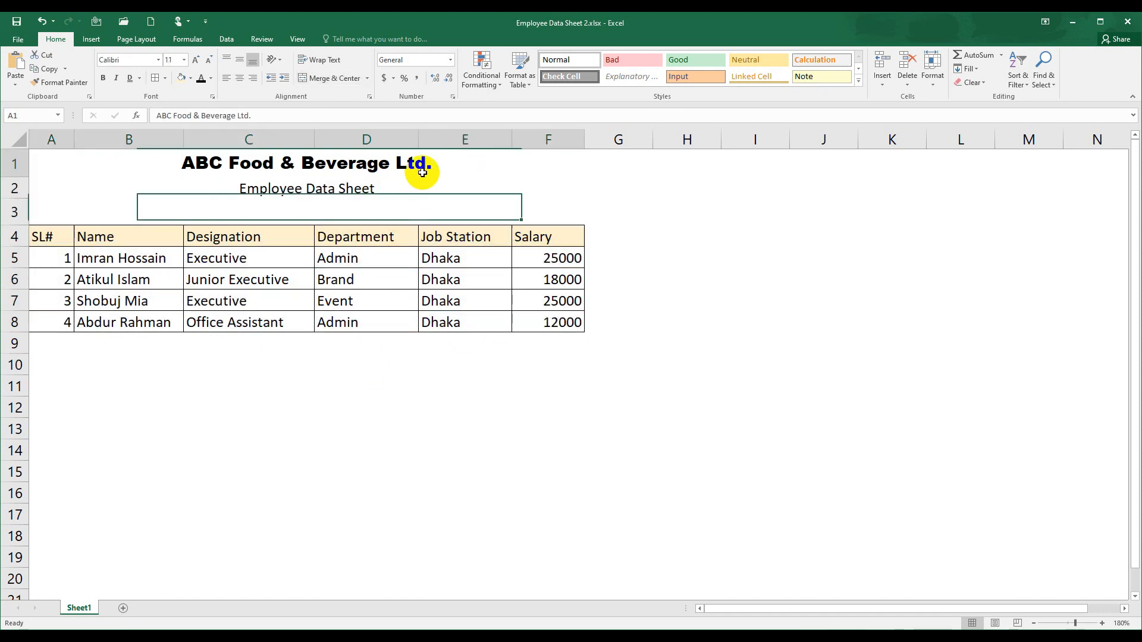
- Change the font color of the company title in merged cell A1 to dark orange
click(423, 168)
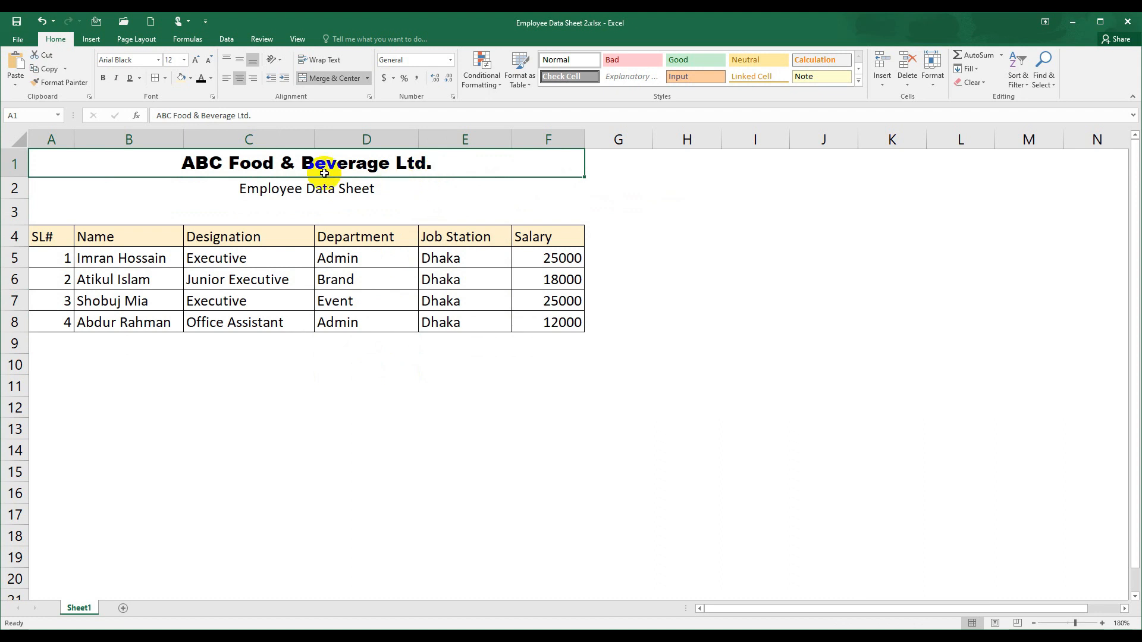
click(211, 80)
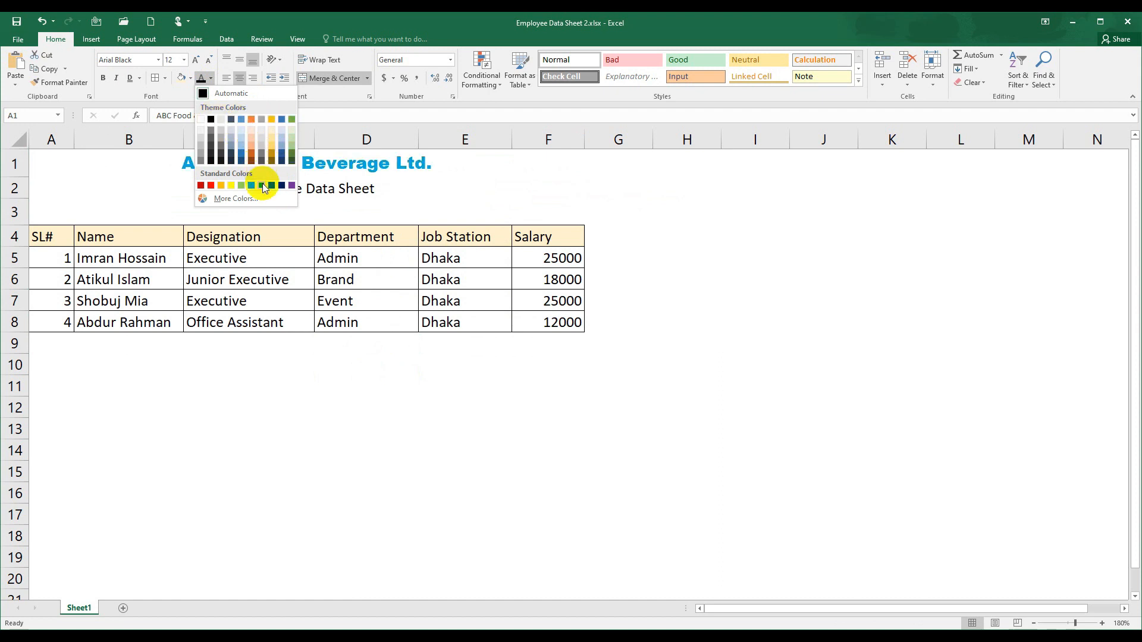
click(250, 154)
click(300, 255)
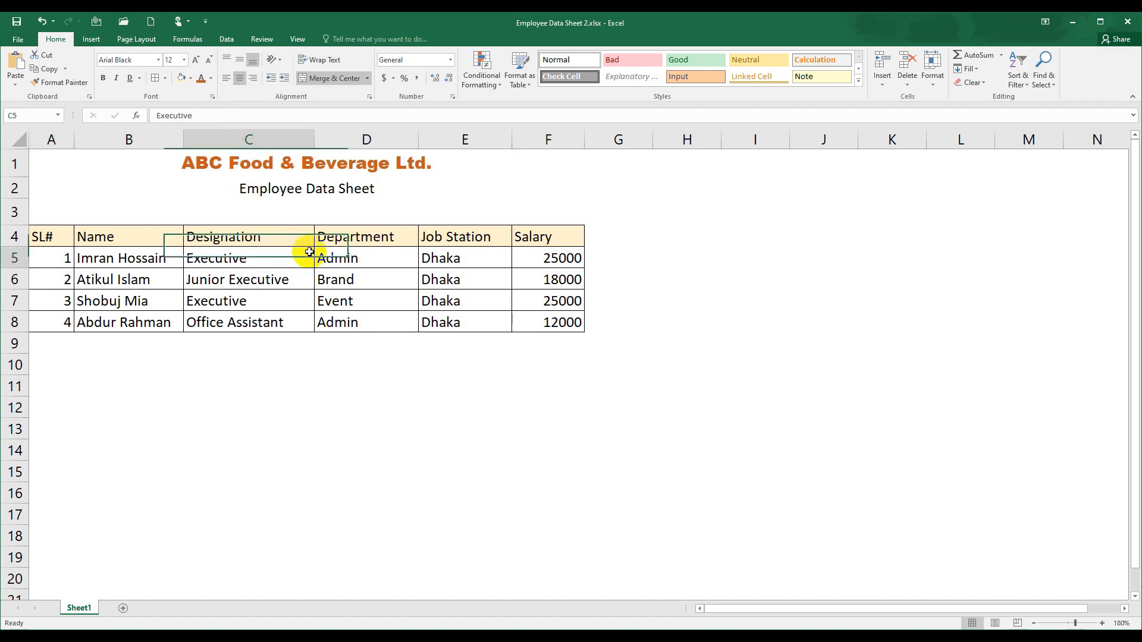
- Apply the dark orange font color to all text in the range A1:F9
click(298, 170)
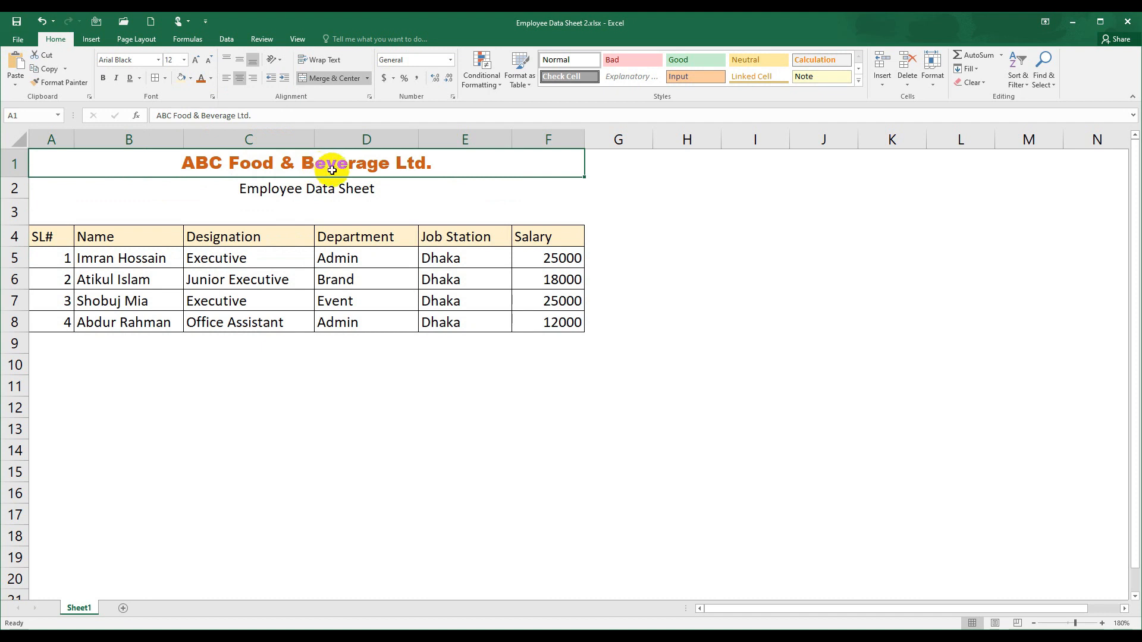
drag(399, 166, 401, 343)
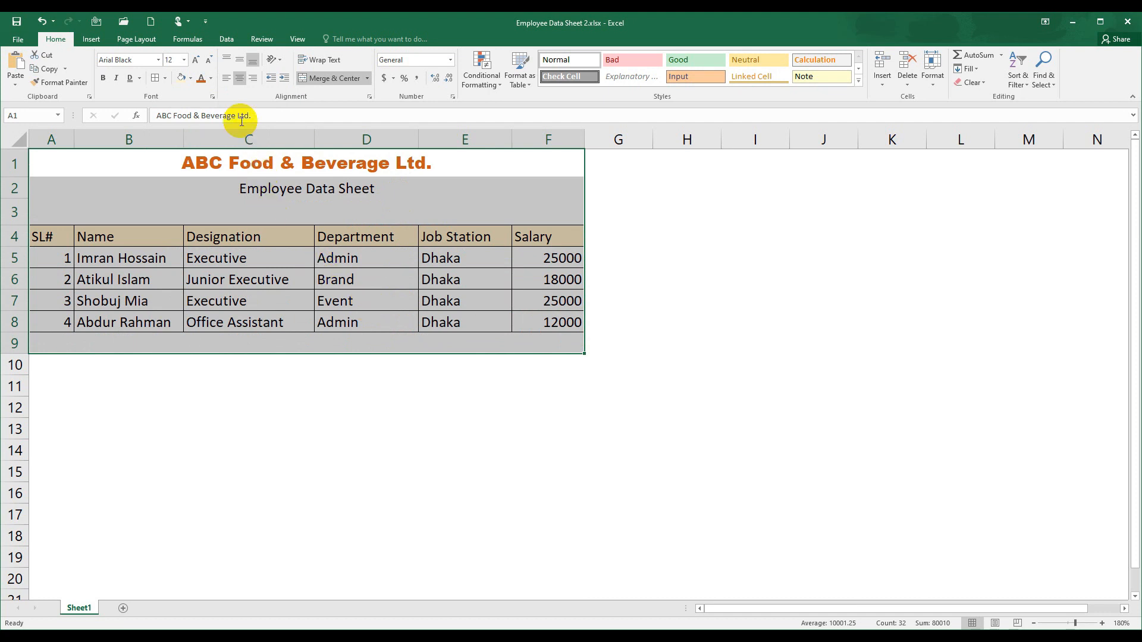
click(211, 79)
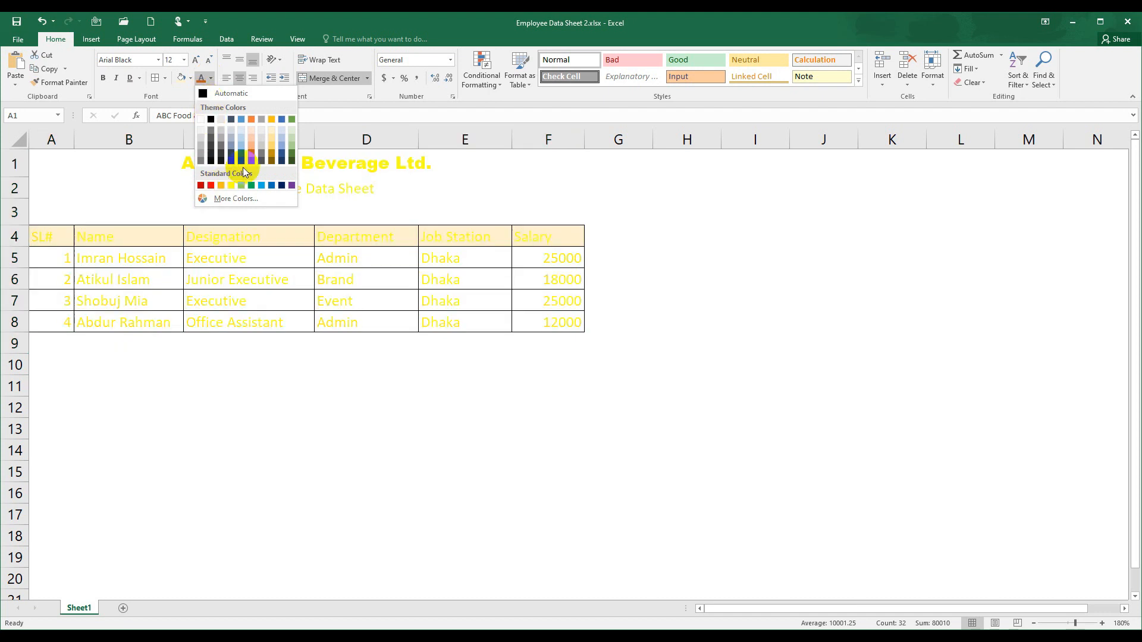
click(252, 152)
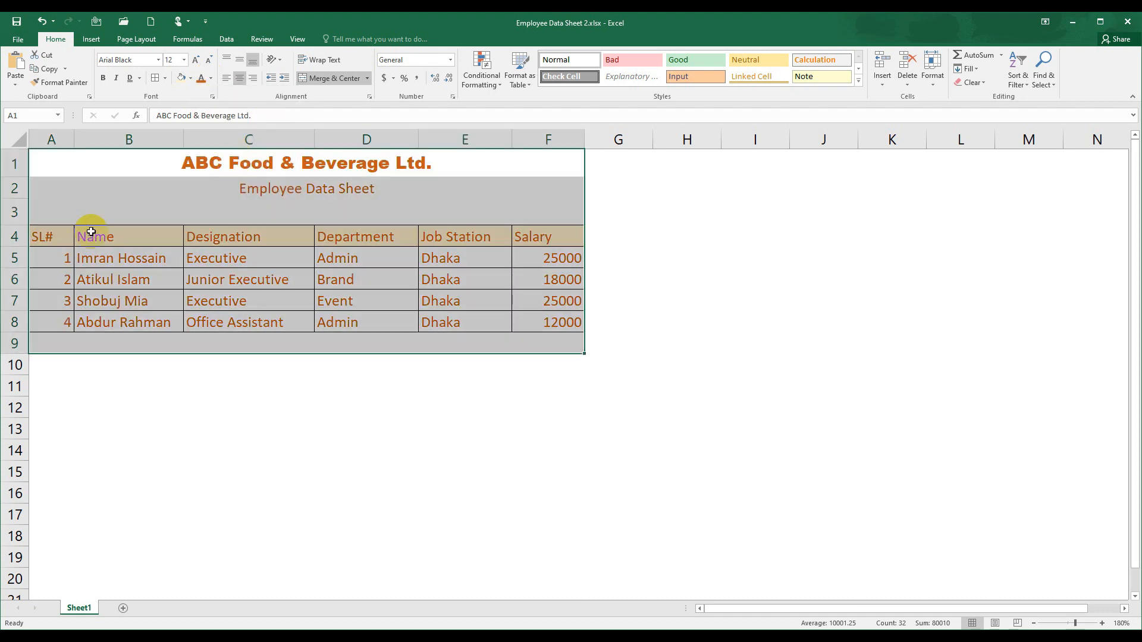
click(364, 299)
- Set the font color of the titles and employee table in A1:F8 back to black
mouse_move(322, 155)
mouse_down()
mouse_move(535, 247)
mouse_move(537, 325)
mouse_up()
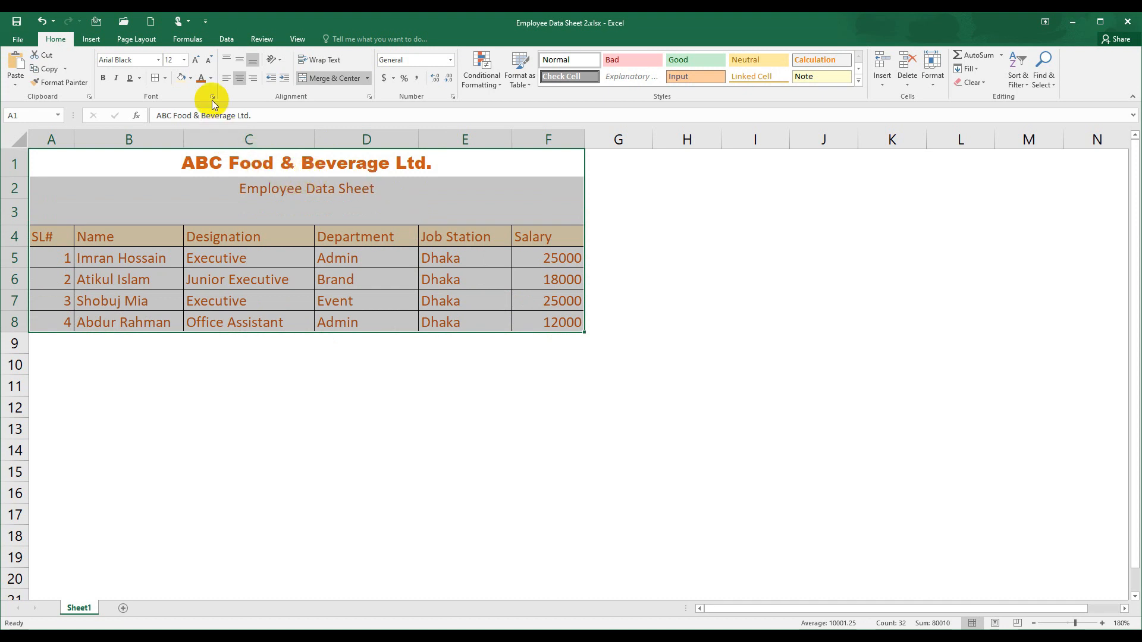
click(212, 79)
click(194, 107)
click(279, 281)
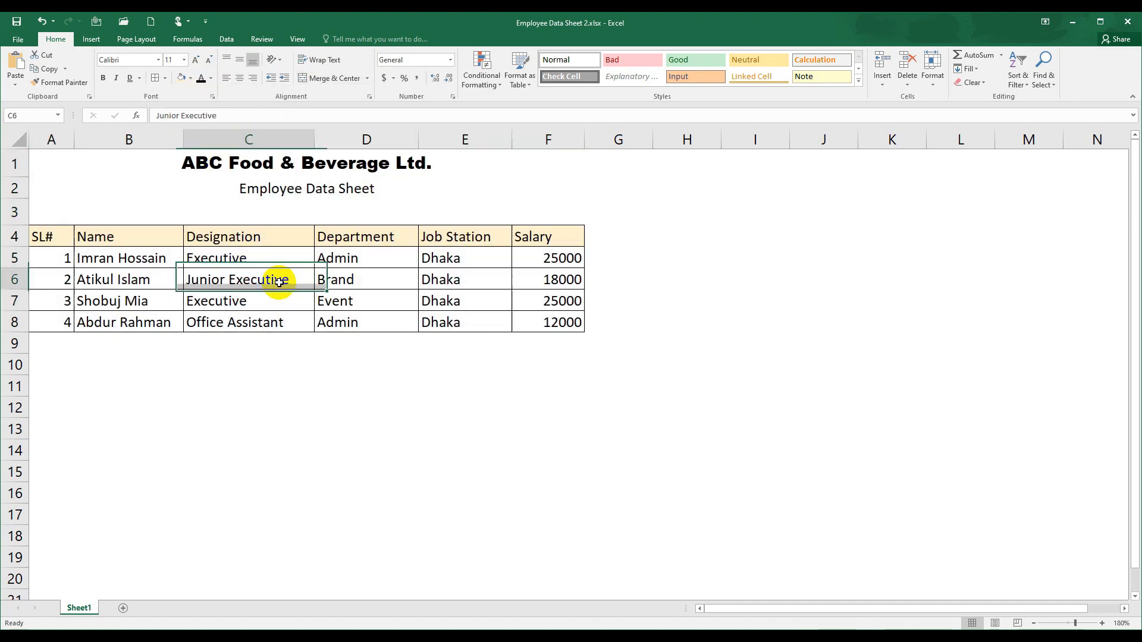